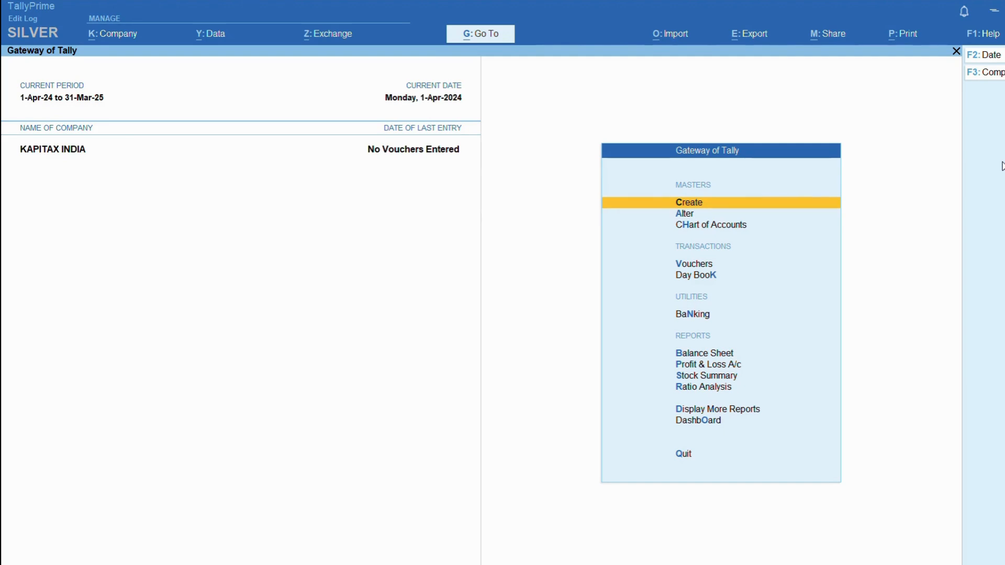
Open the list of voucher types in the company's Chart of Accounts
key("Down")
key("Down")
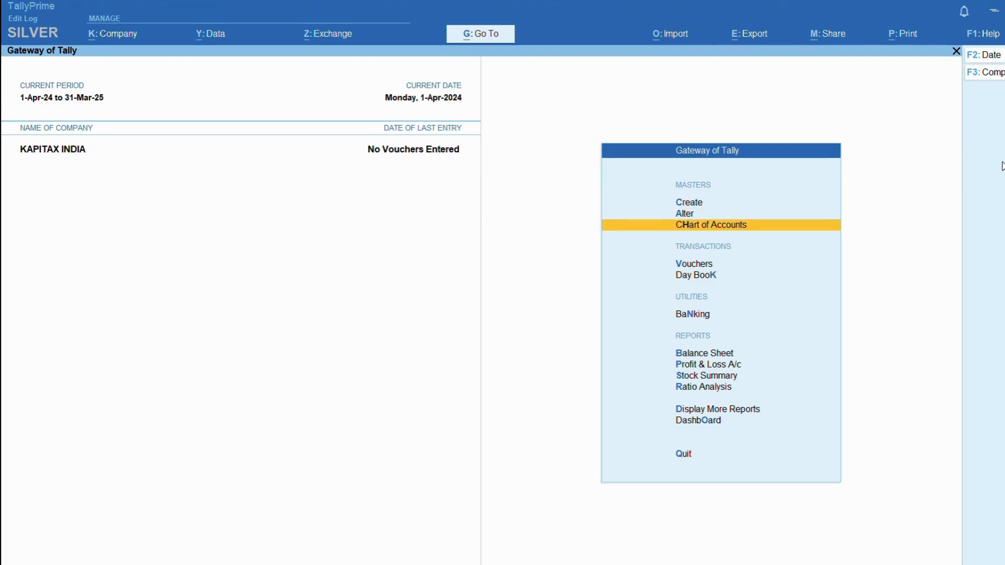
key("Return")
key("Down")
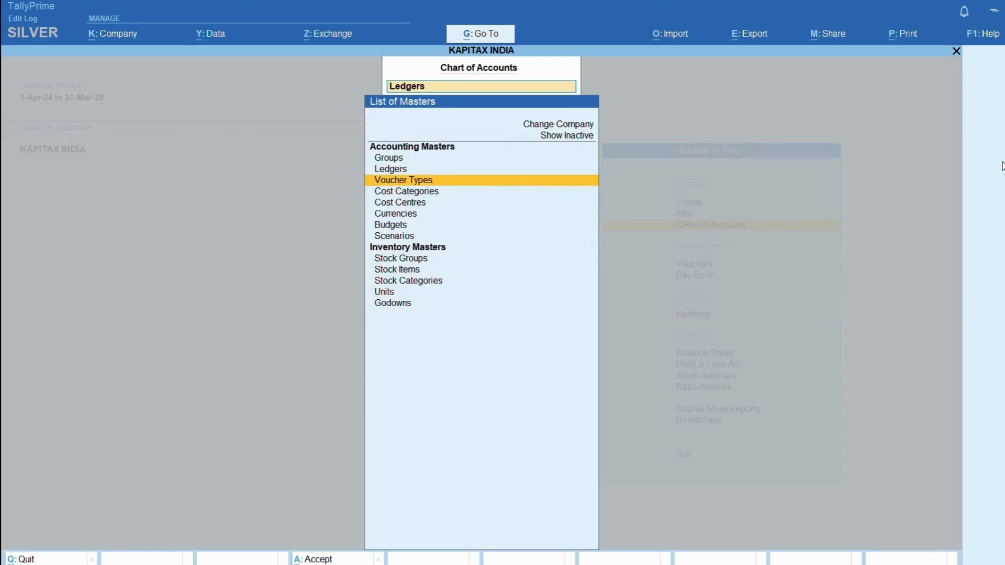
key("Return")
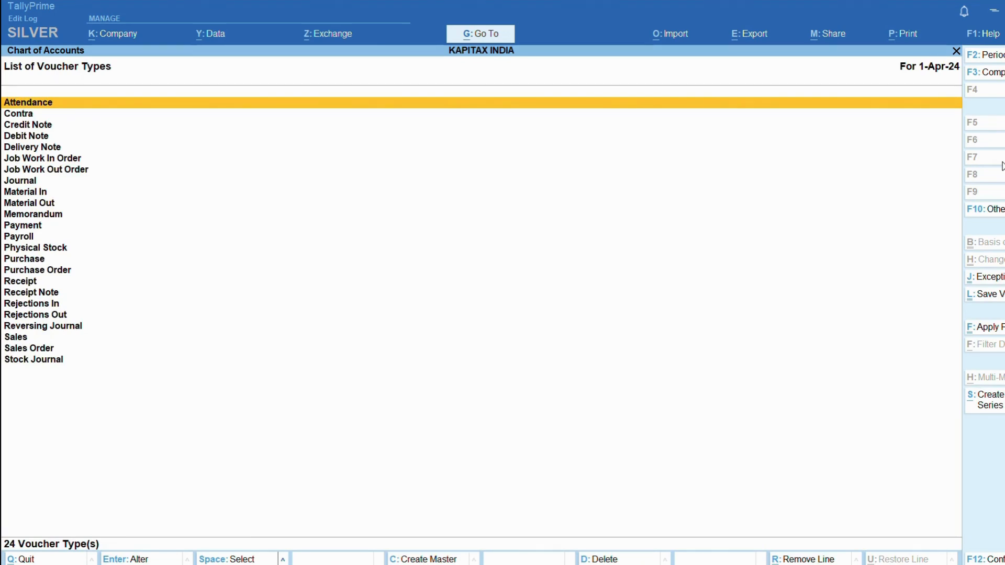
Review the predefined voucher types from Attendance through Stock Journal, and return to the Gateway of Tally
key("Down")
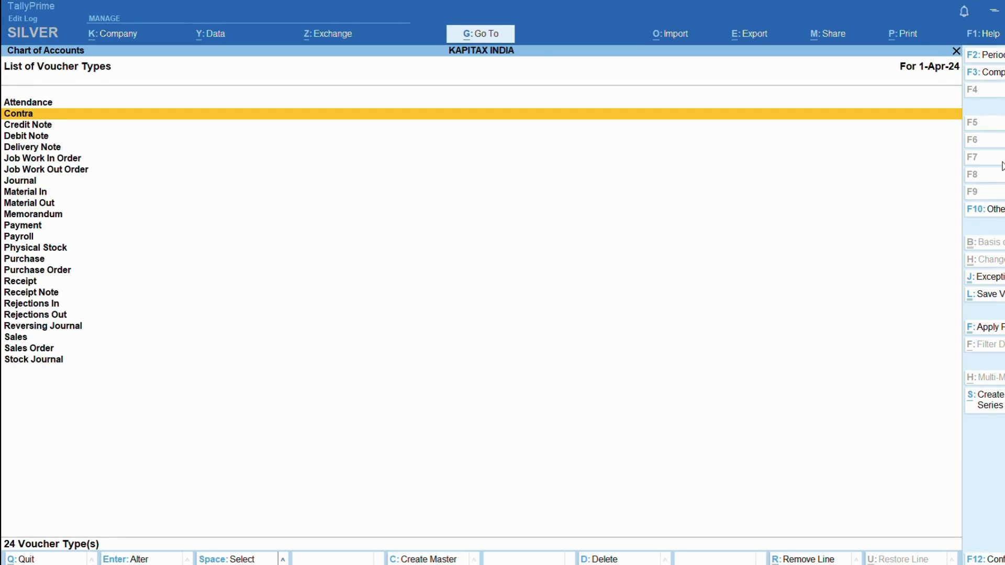
key("Down")
key("Down")
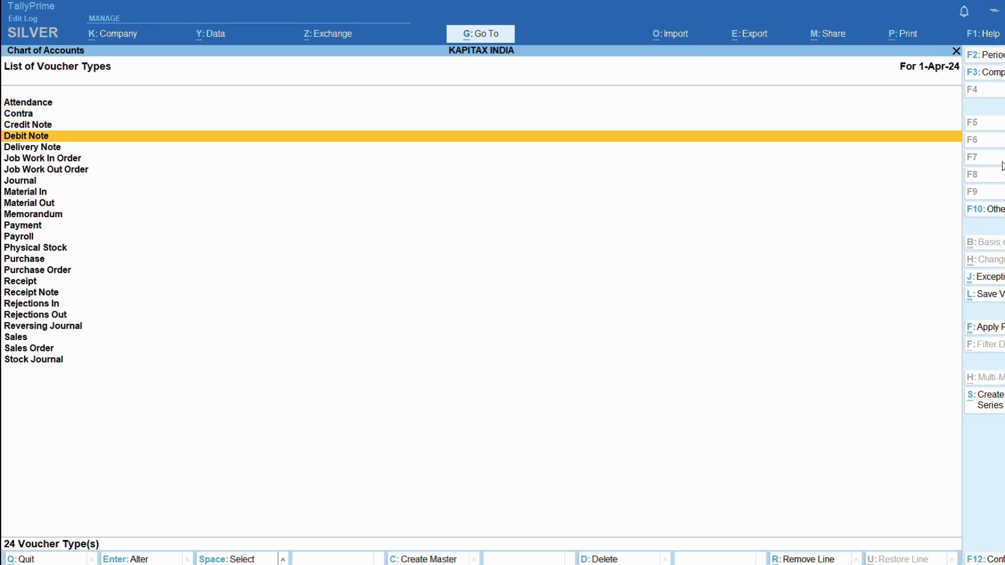
key("Down")
key("Down")
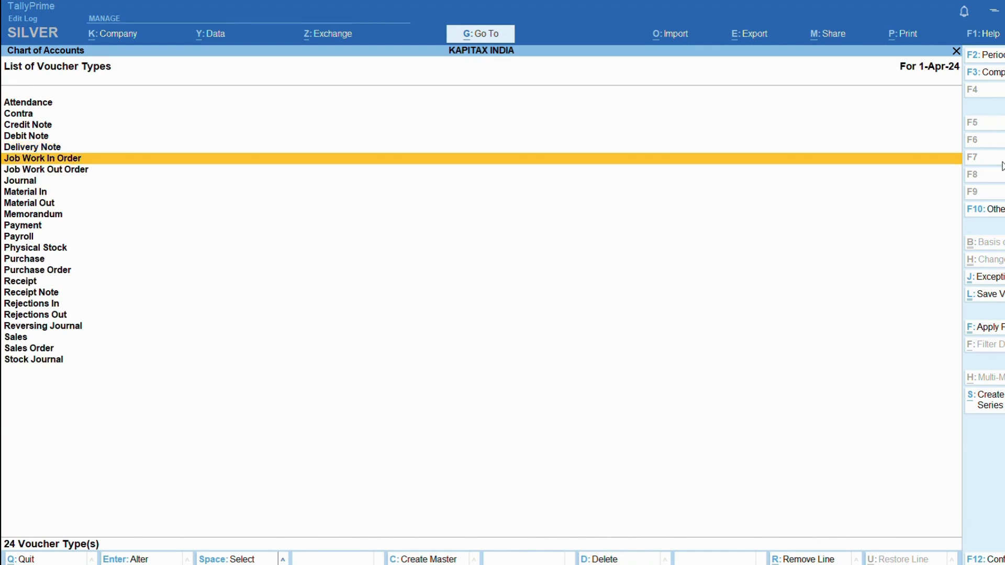
key("Down")
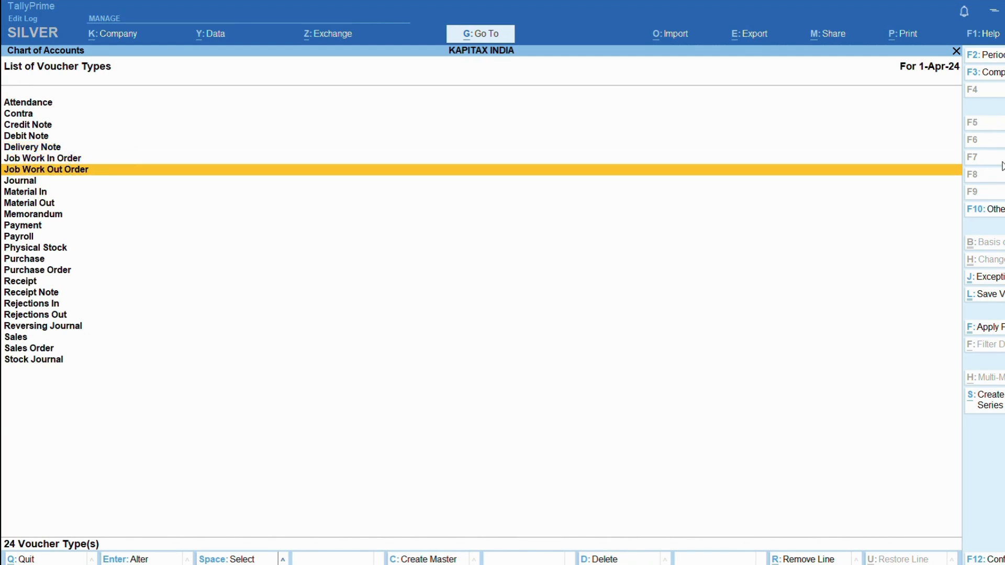
key("Down")
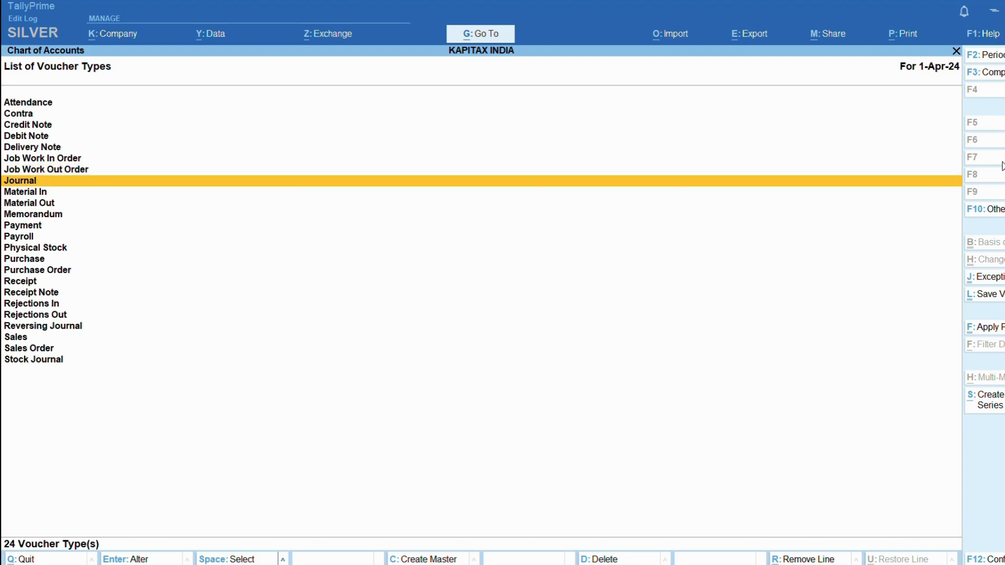
key("Down")
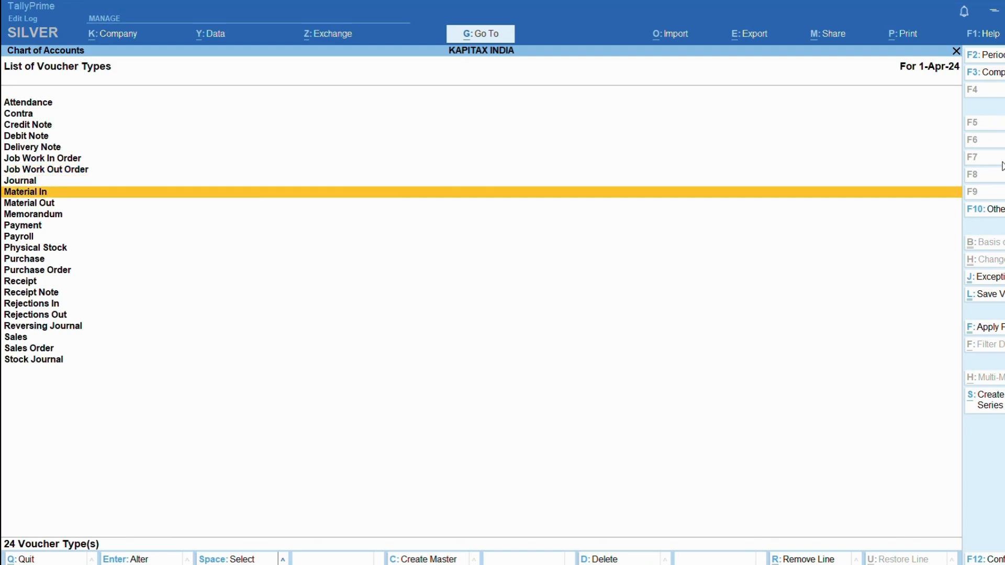
key("Down")
key("Down")
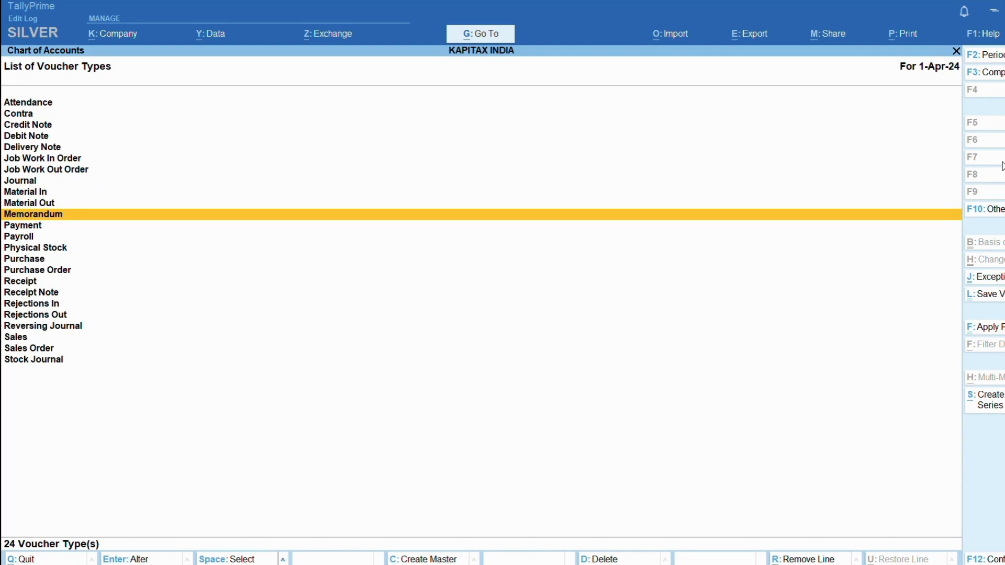
key("Down")
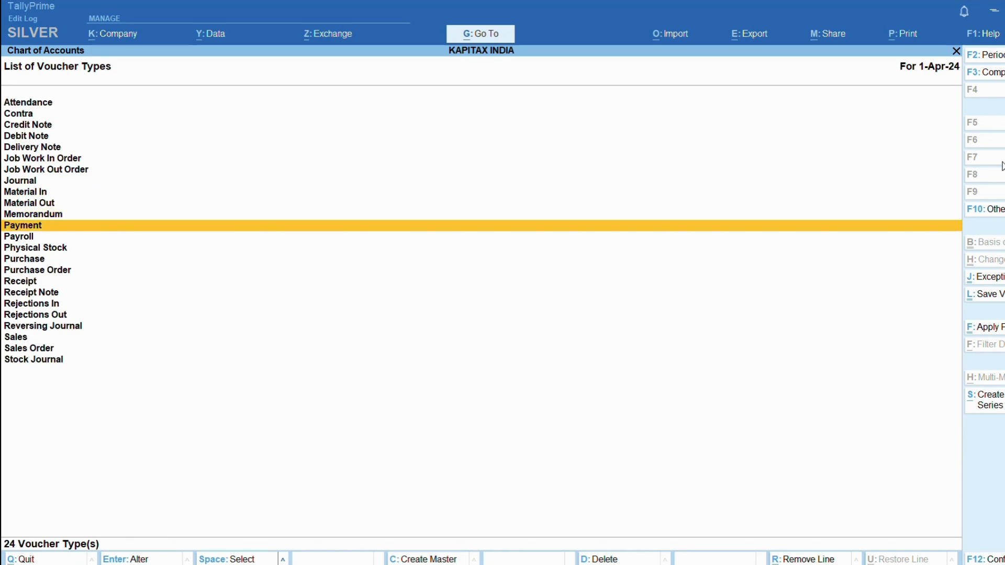
key("Down")
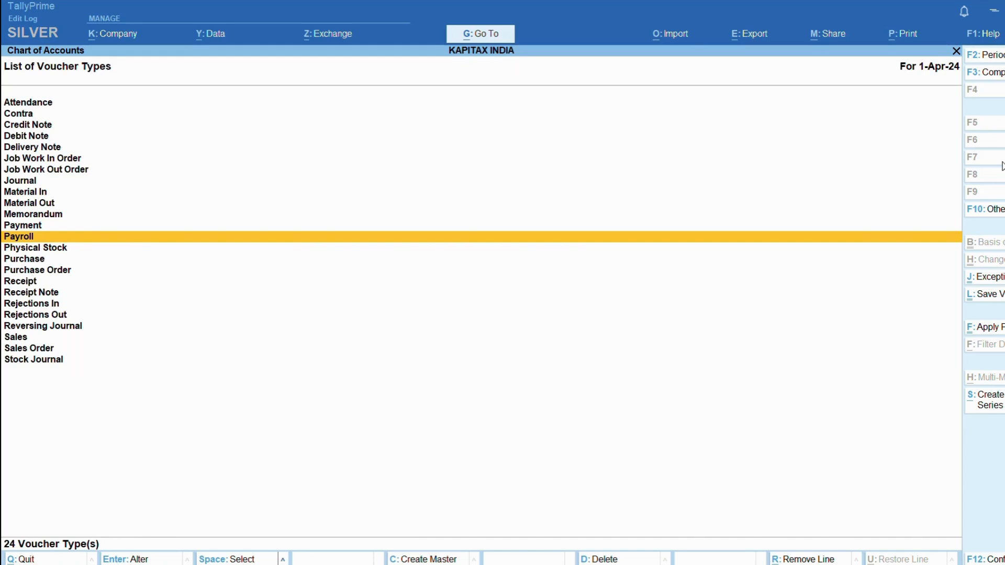
key("Down")
key("Down")
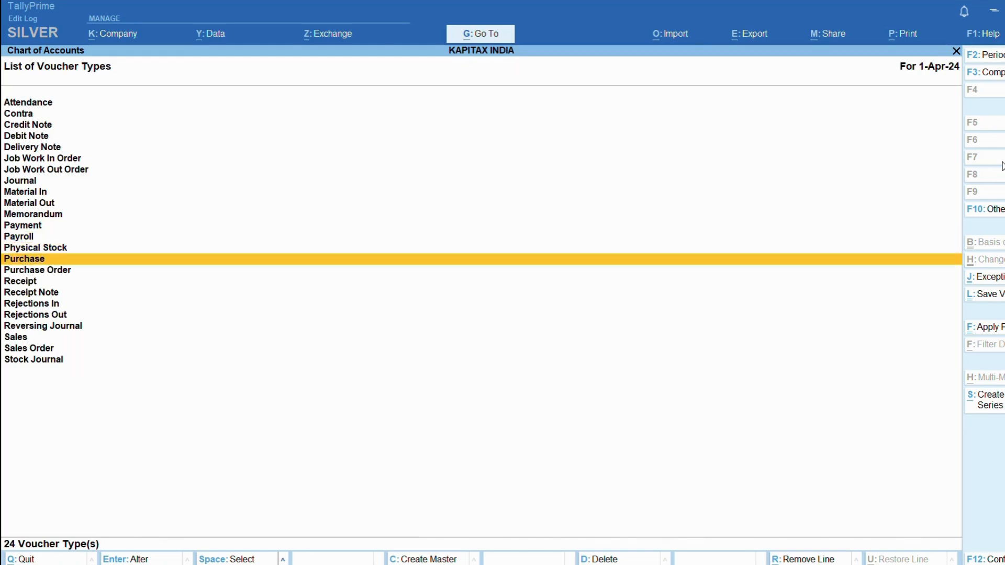
key("Down")
key("Down")
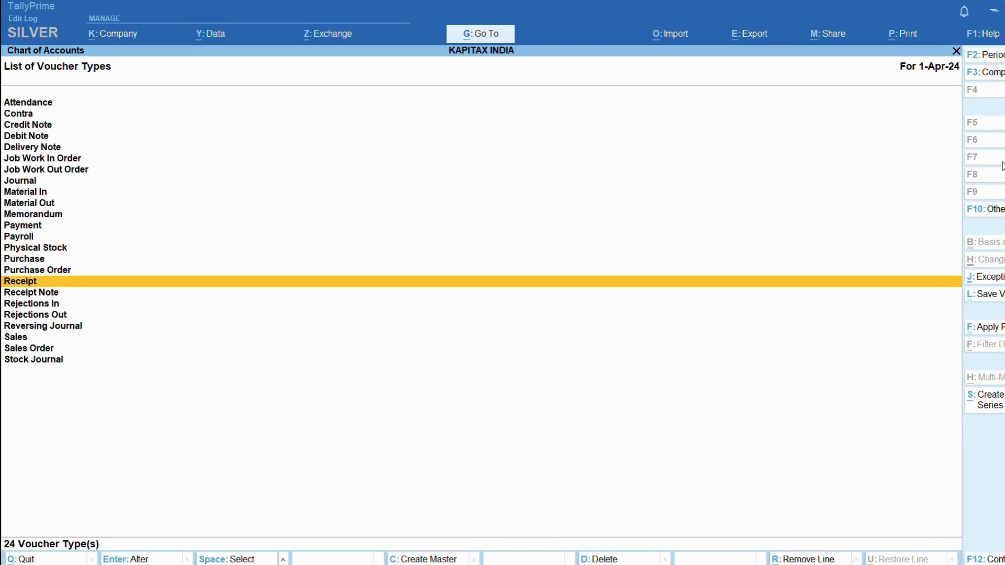
key("Down")
key("Down")
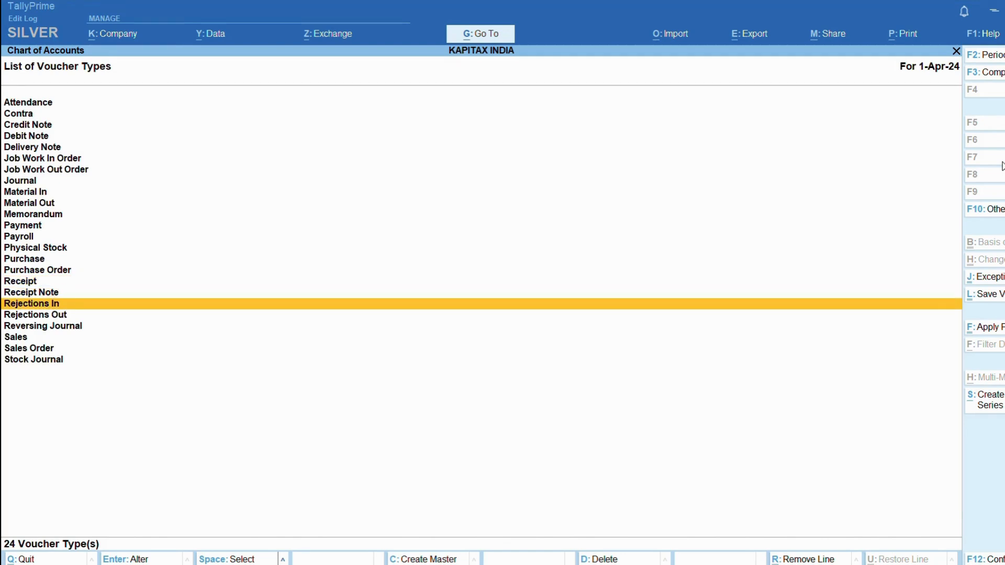
key("Down")
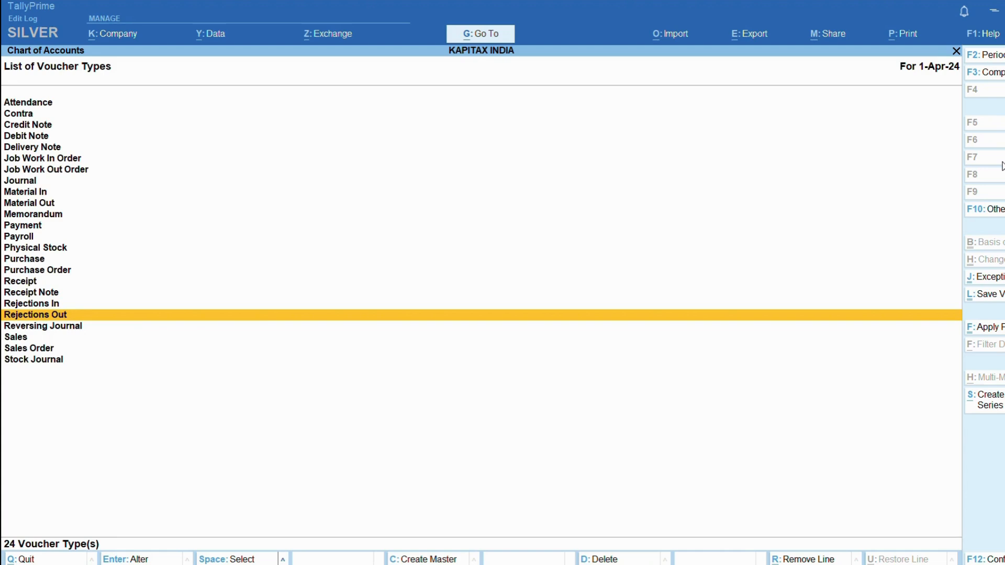
key("Down")
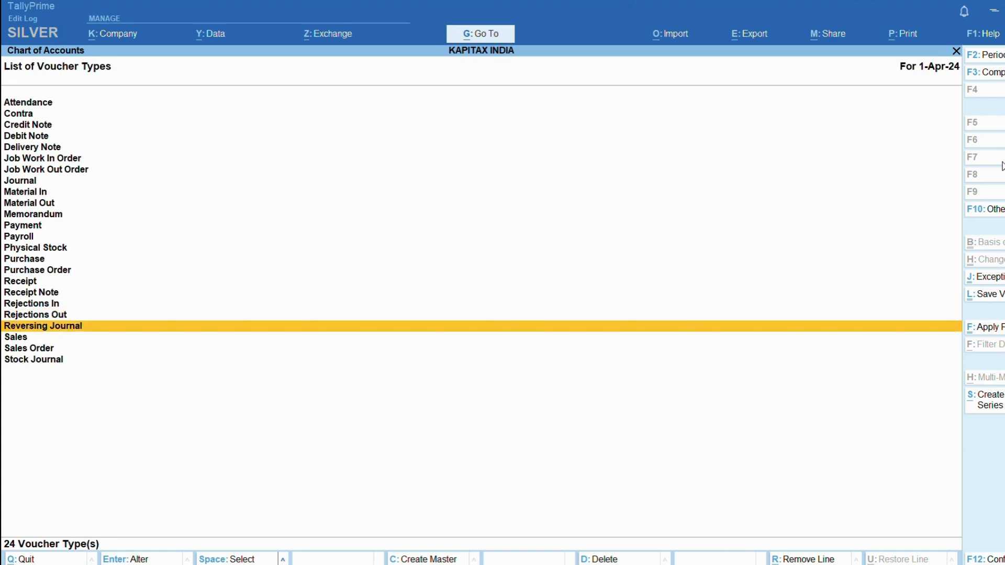
key("Down")
key("Down")
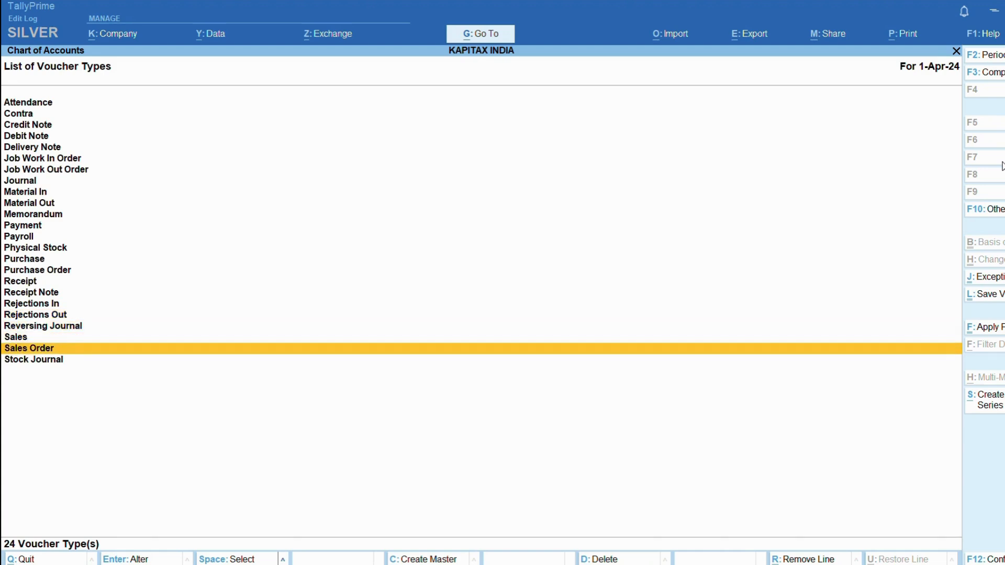
key("Down")
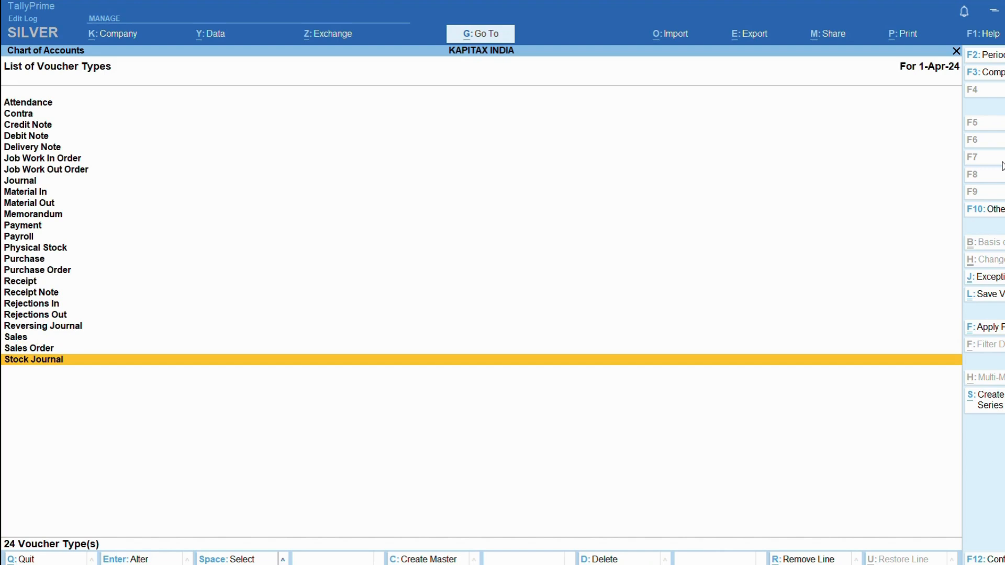
key("Escape")
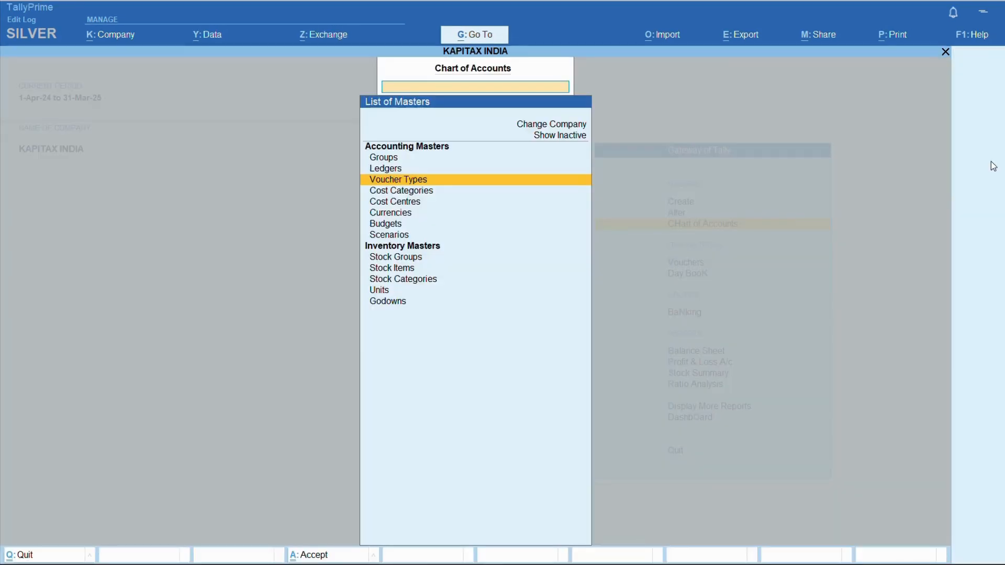
key("Escape")
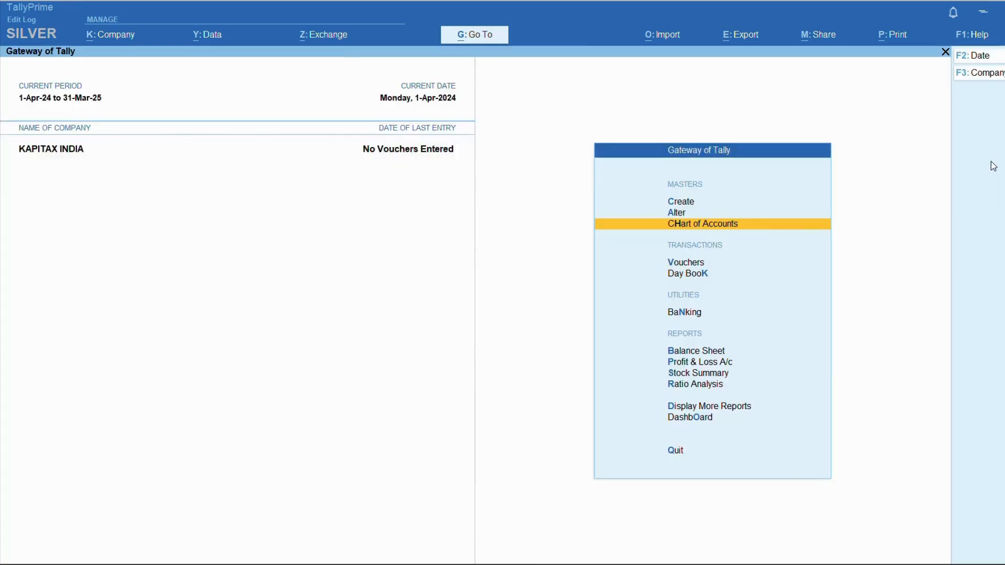
Start creating a new Voucher Type master from the accounting masters
key("Up")
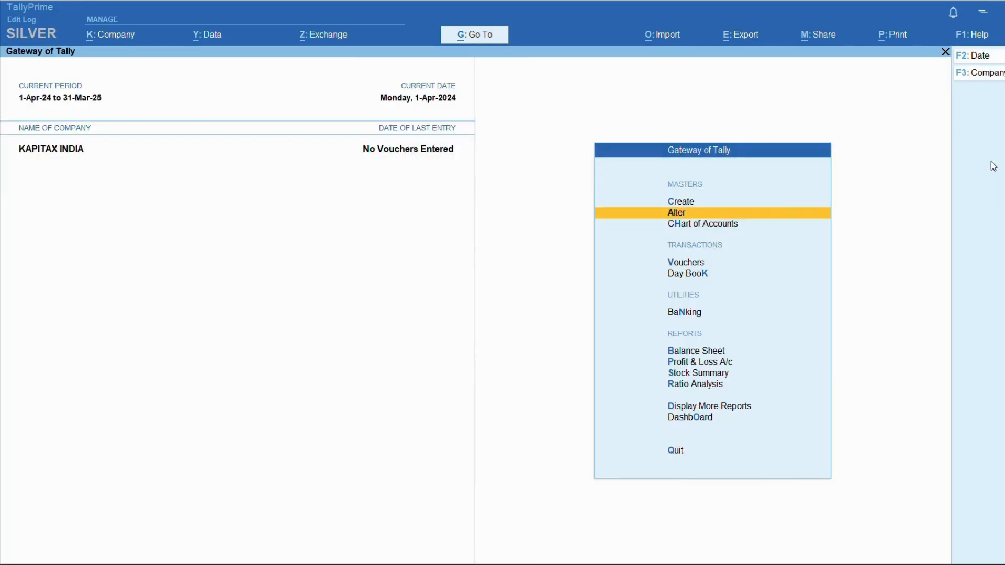
key("Up")
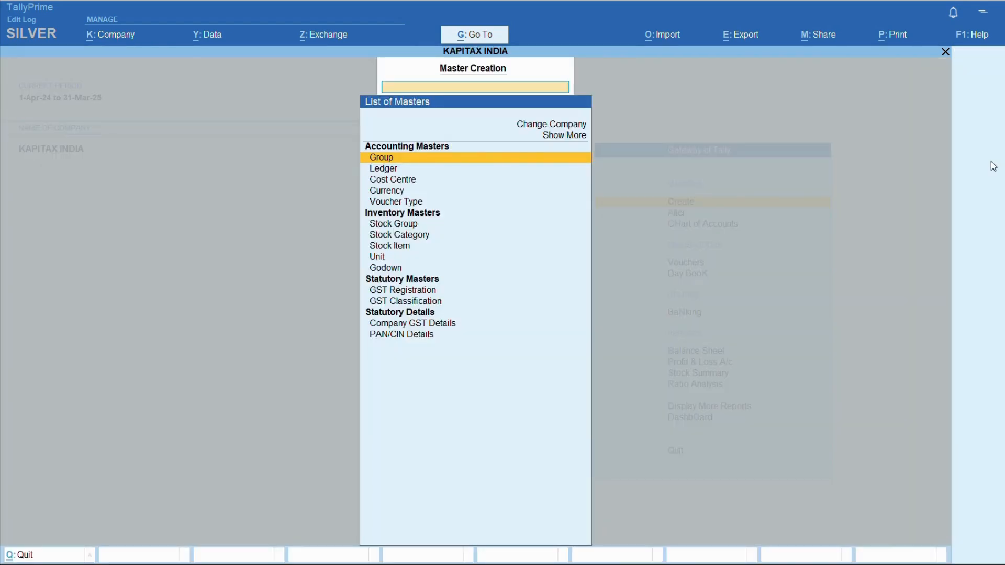
key("Down")
key("Down")
key("Down")
key("Down")
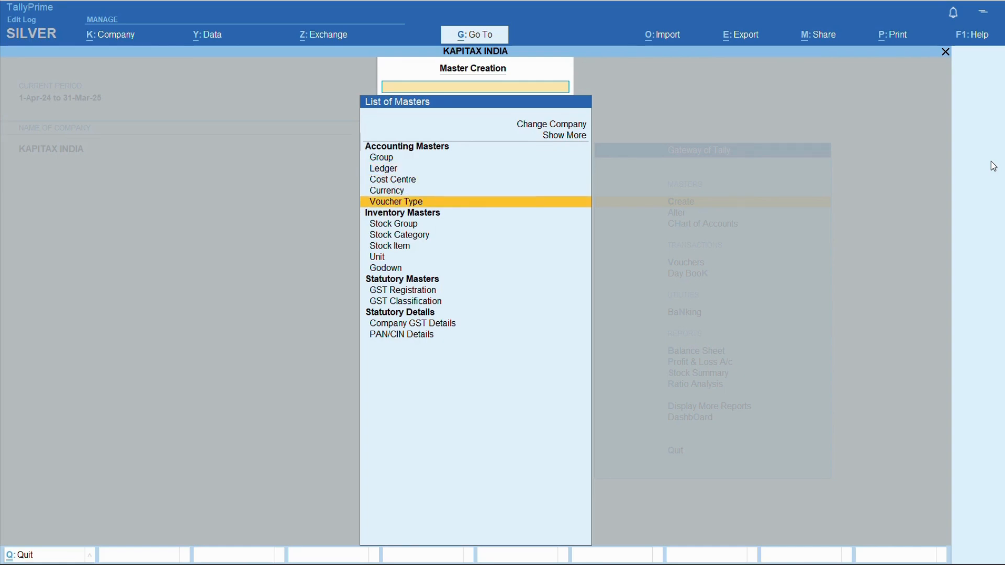
key("Return")
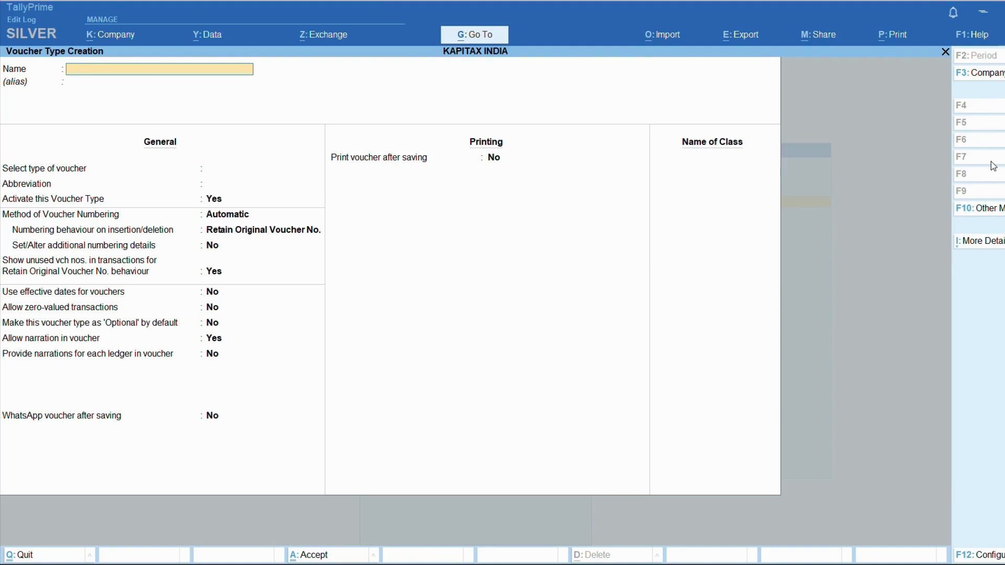
Name the new voucher type B2B SALES without an alias and base it on the Sales voucher type
type("B2B SALES")
key("Return")
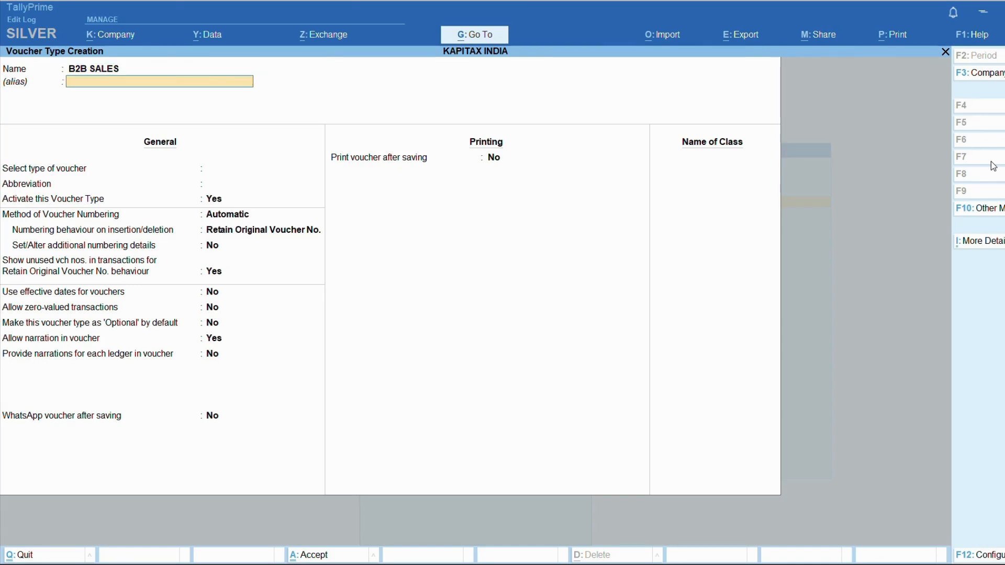
key("Return")
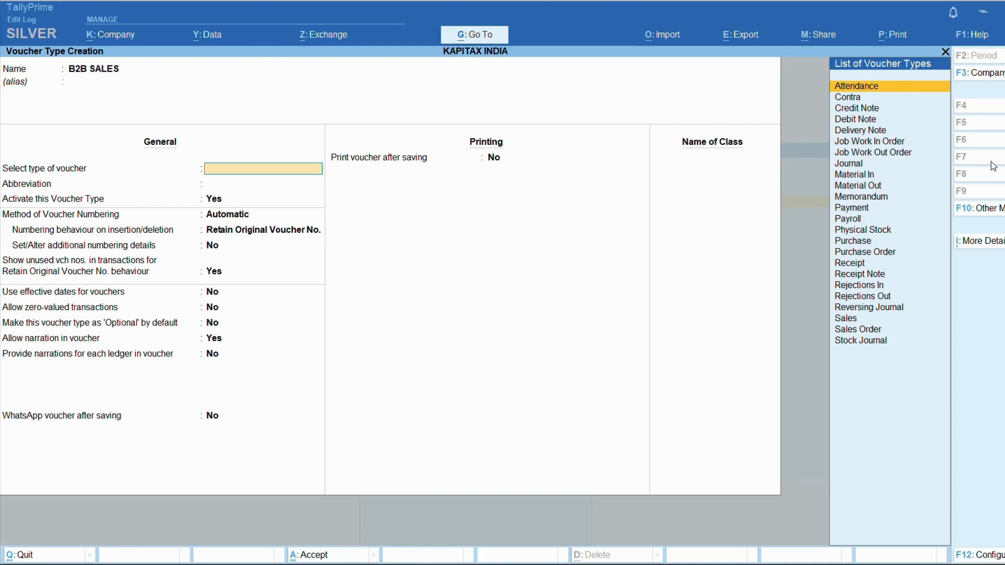
type("SA")
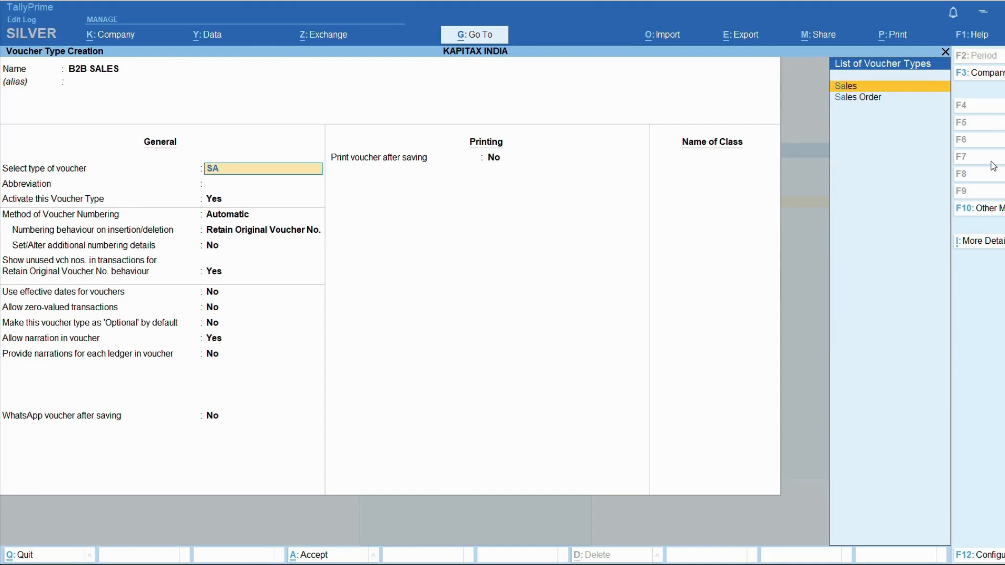
key("Return")
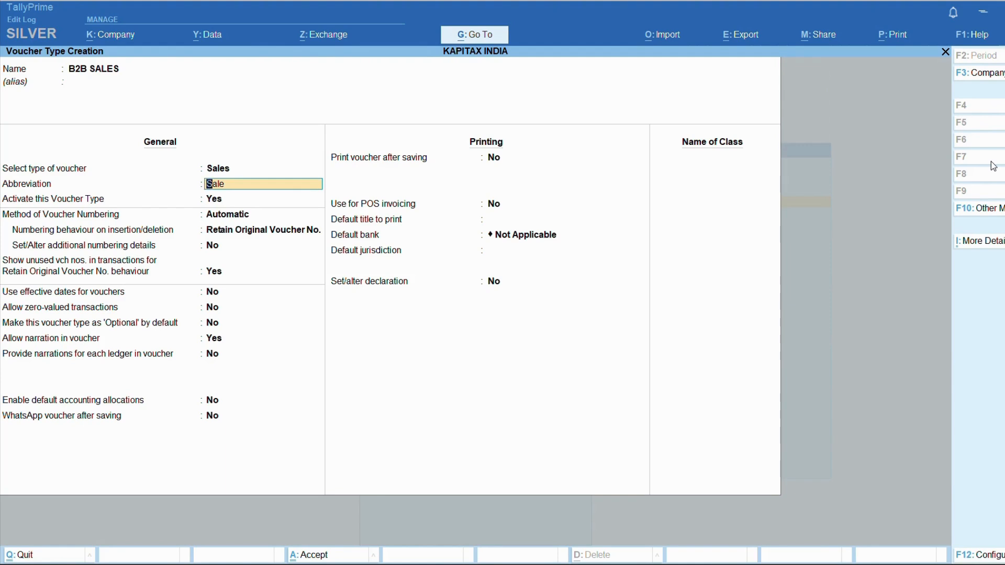
Keep the abbreviation Sale and the voucher type activated, and set the voucher numbering method to Automatic
key("Return")
key("Return")
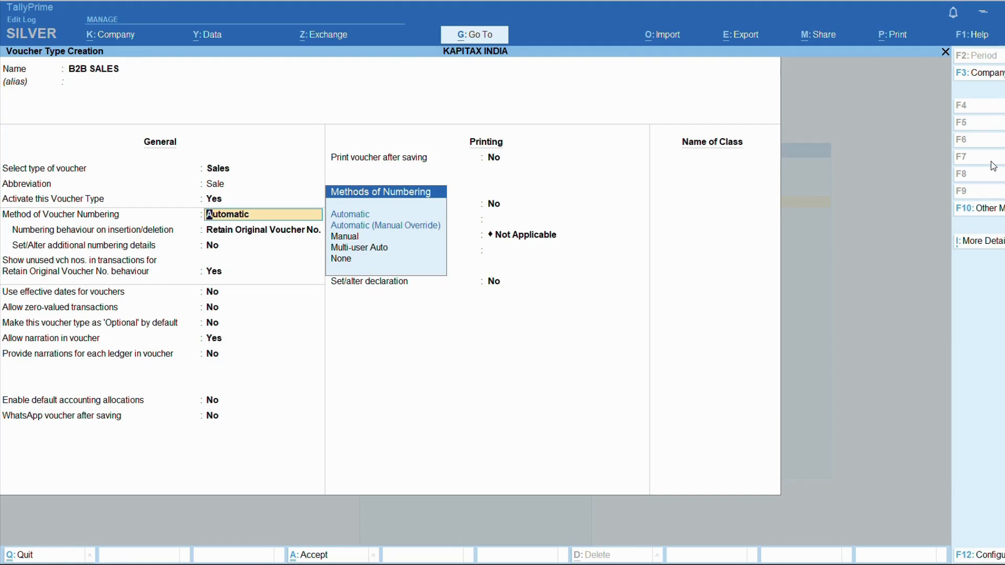
type("at")
key("Return")
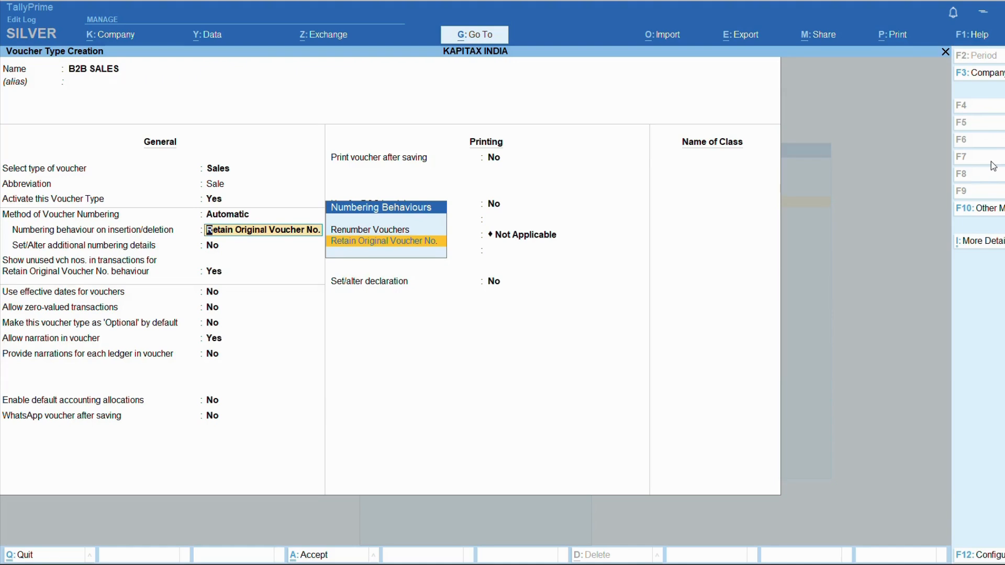
Keep Retain Original Voucher No. as the numbering behaviour and enable setting additional numbering details
key("Return")
type("Y")
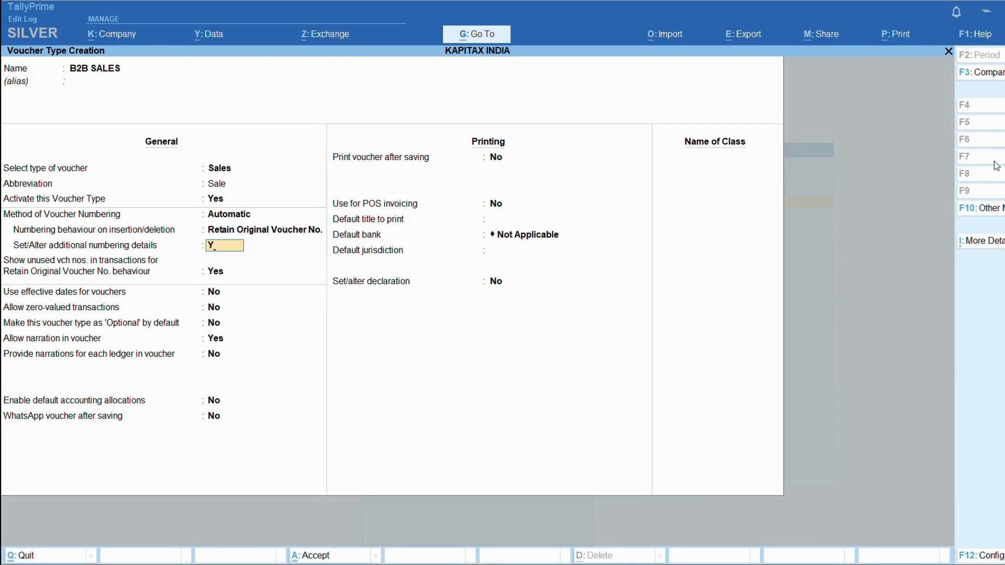
key("Return")
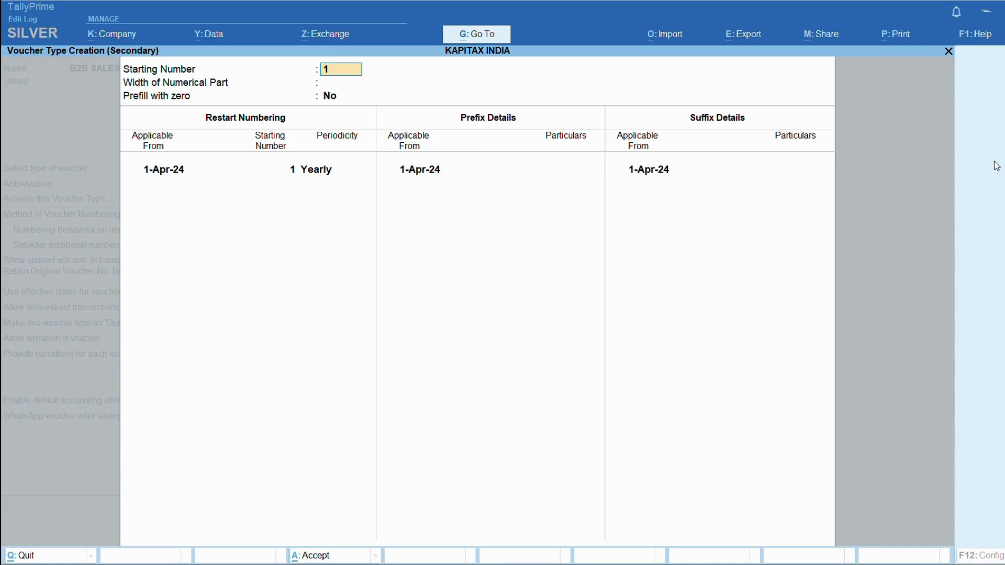
Set the starting number to 1 and numerical width to 0 without zero prefill, restarting numbering yearly from 1 as of 1-Apr-24
key("Return")
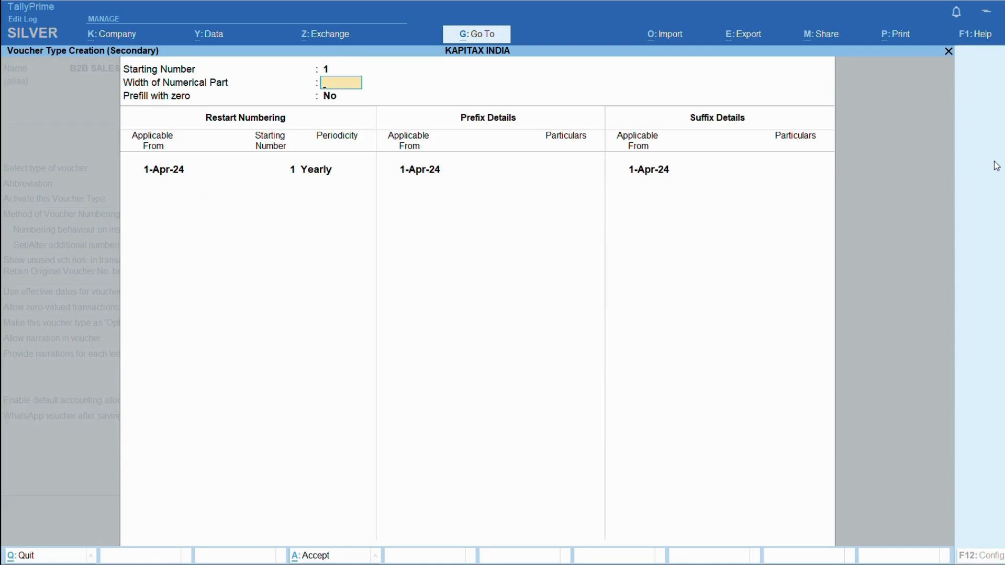
key("Return")
key("Return")
key("Return")
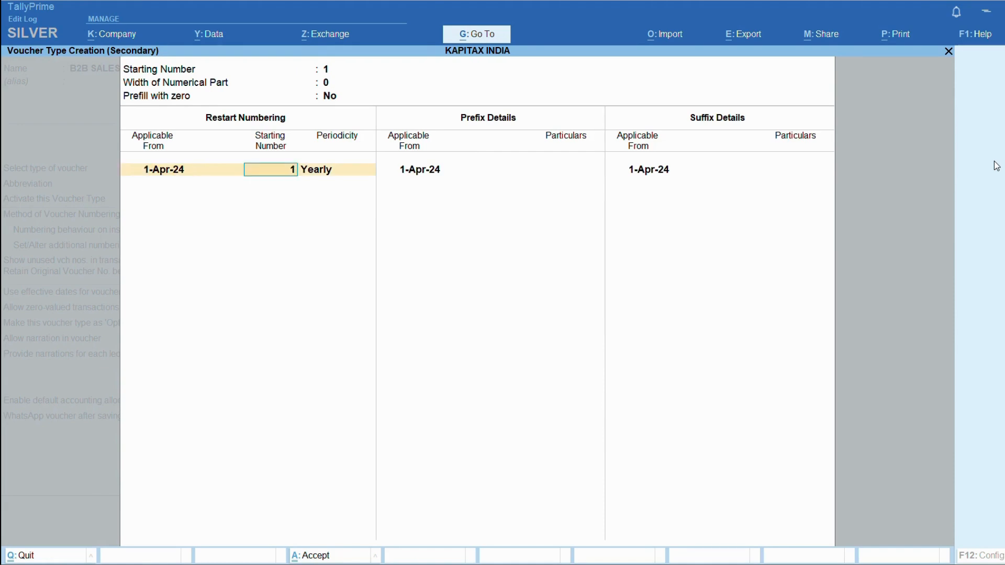
key("Return")
key("Return")
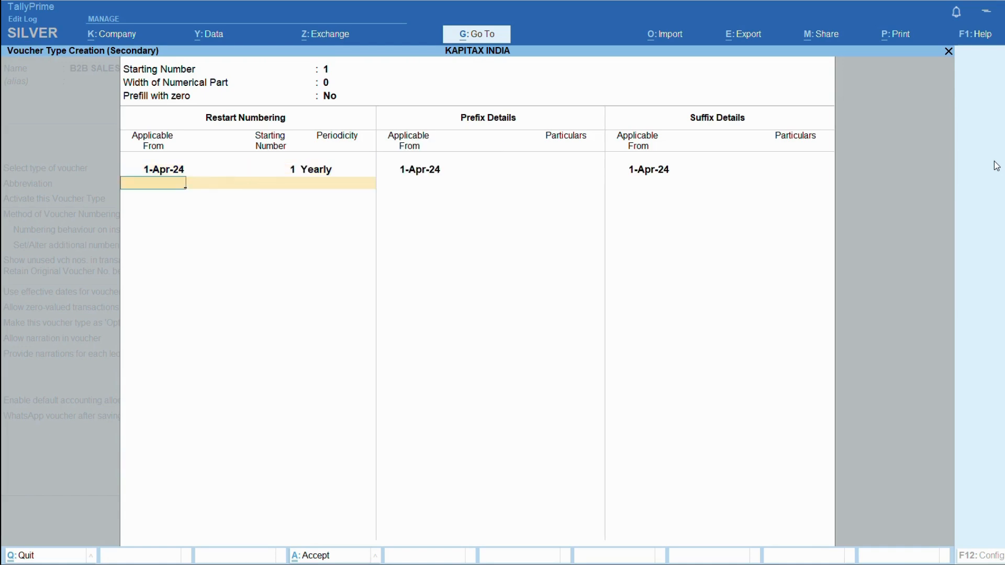
key("Return")
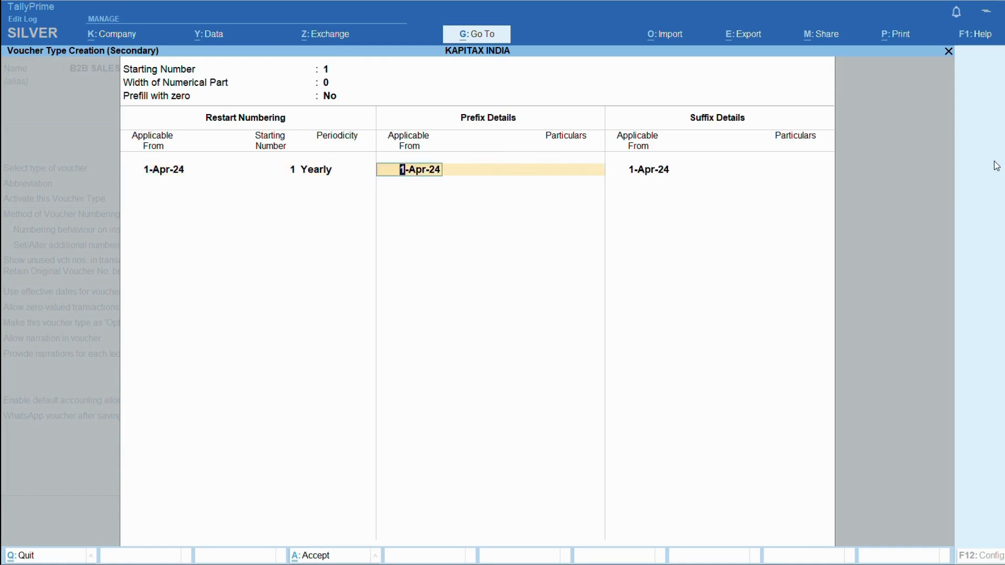
Set the number prefix to KPT/ and the suffix to /24-25, both applicable from 1-Apr-24, and accept the numbering details
key("Return")
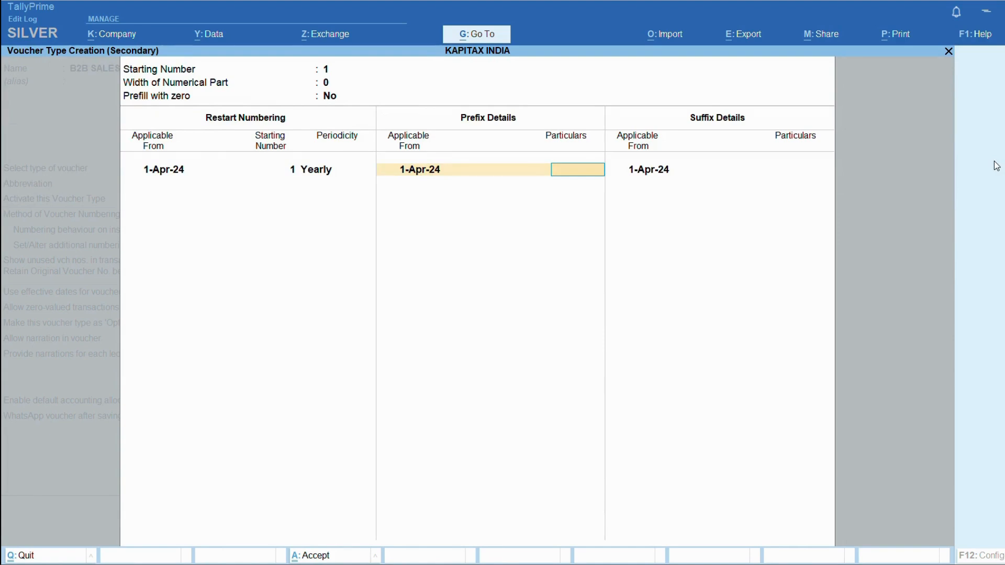
type("KPT/")
key("Return")
key("Return")
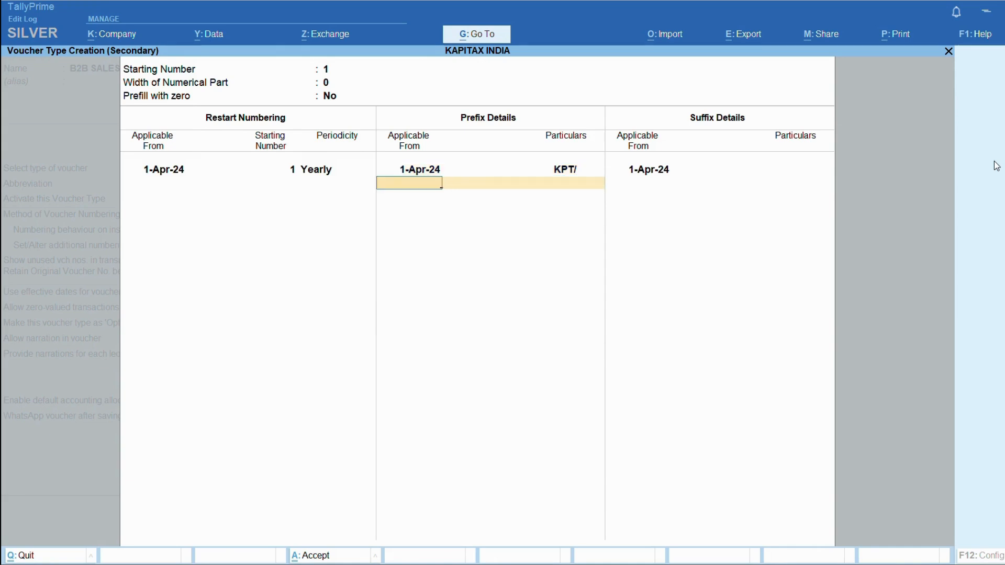
key("Return")
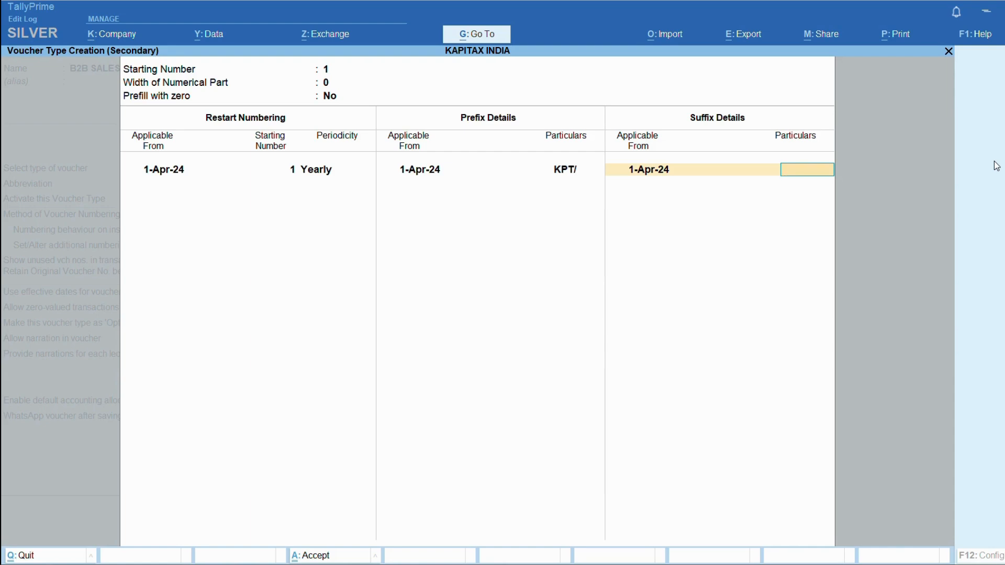
type("/24-25")
key("Return")
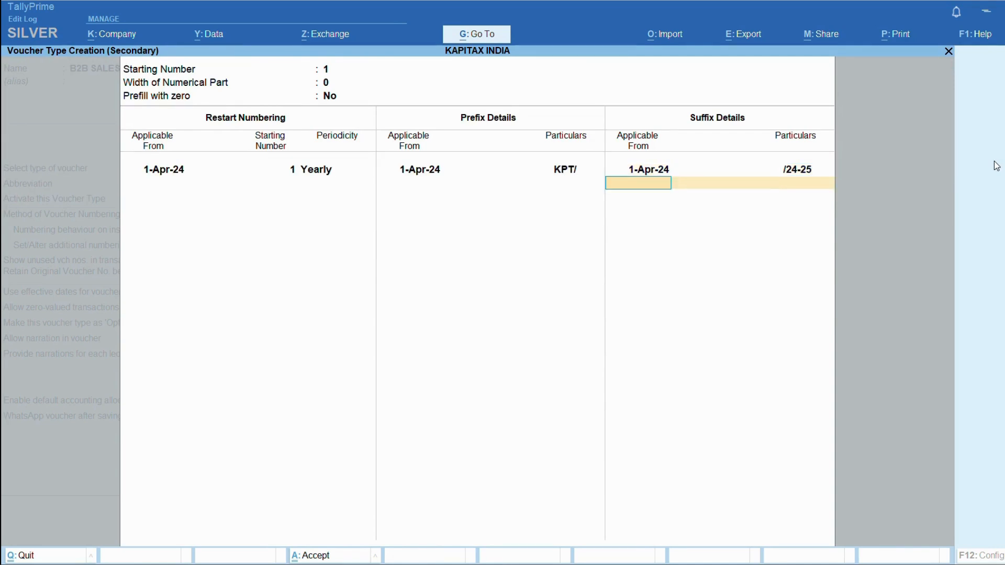
key("Return")
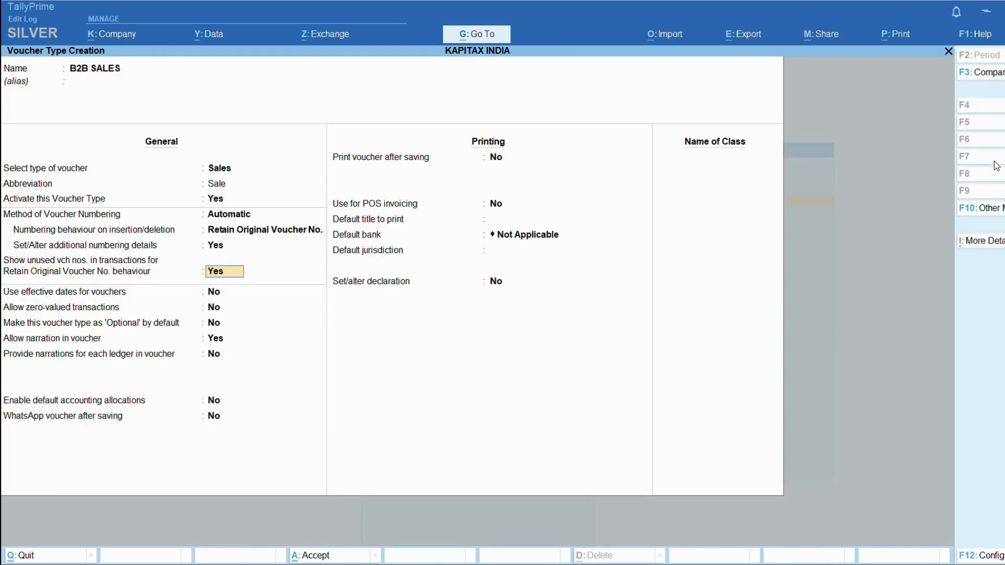
Keep unused voucher numbers shown and narration allowed, leaving effective dates, zero-valued transactions, optional default, ledger narrations, default allocations and WhatsApp at No
key("Return")
key("Return")
key("Return")
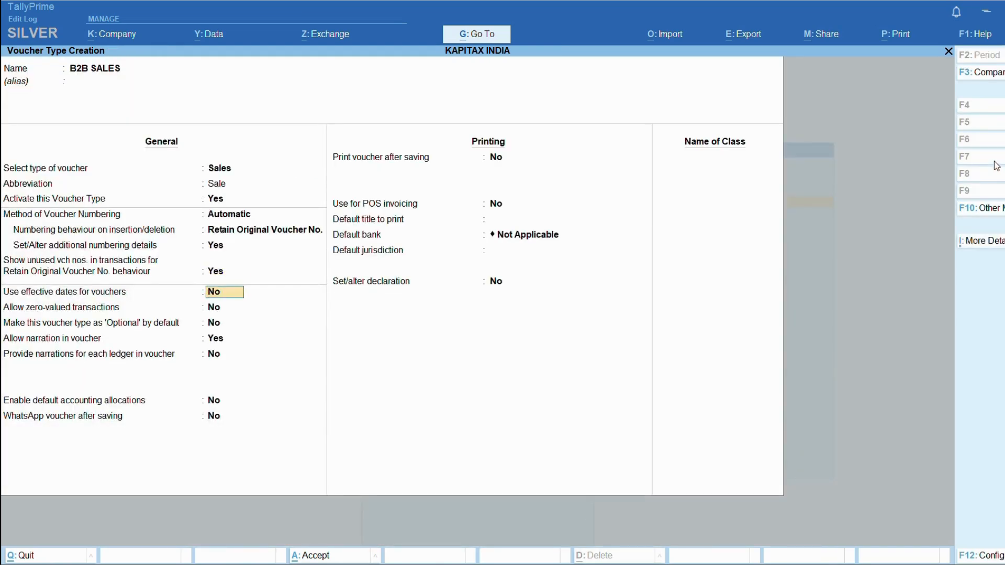
key("Return")
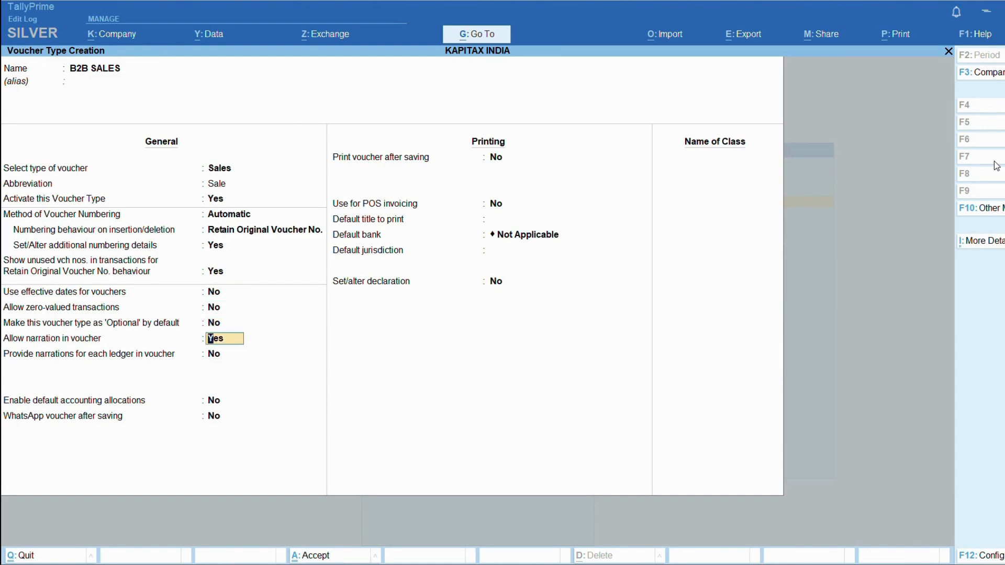
key("Return")
key("Return")
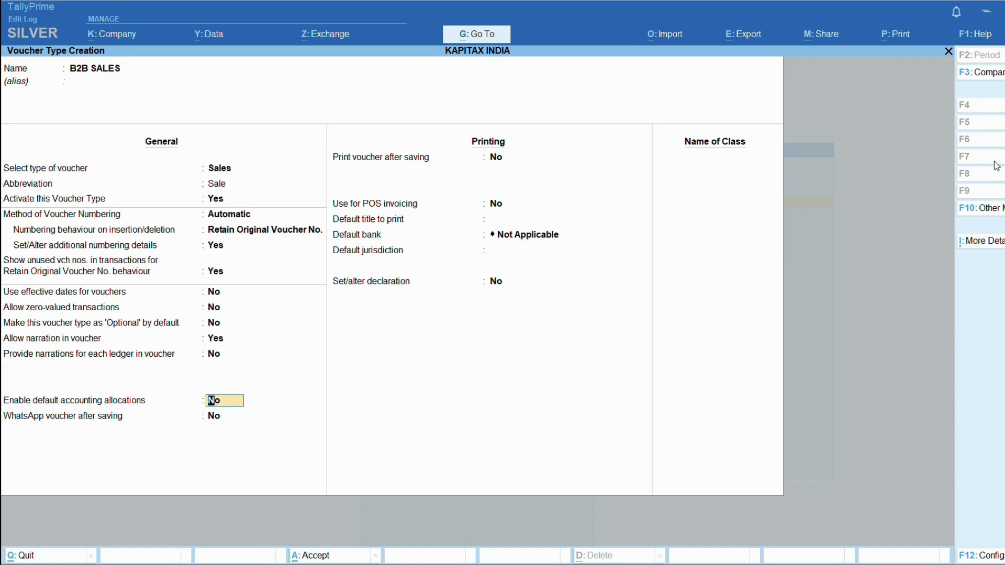
key("Return")
key("Return")
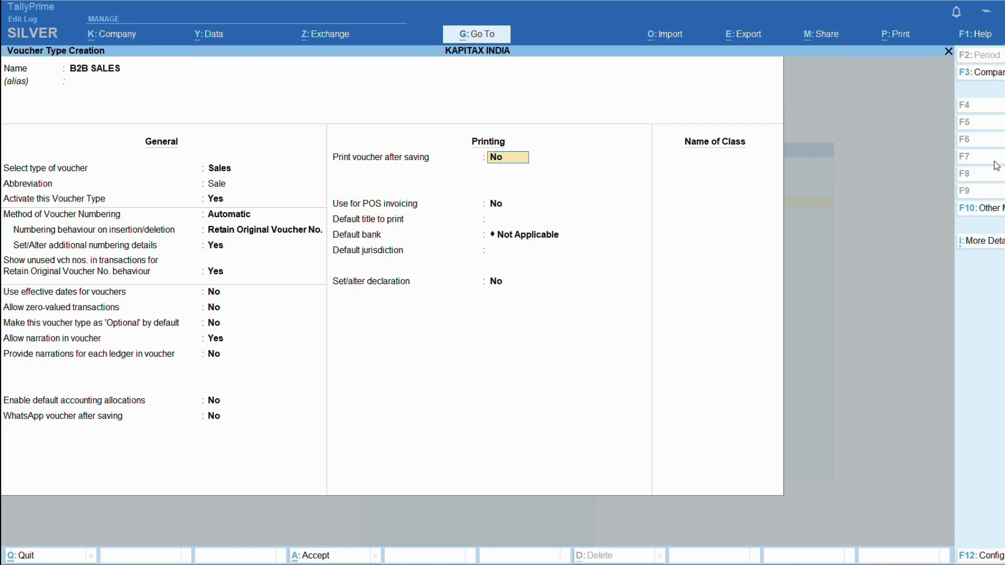
Enable printing the voucher after saving, keep POS invoicing at No, save the voucher type and return to the Gateway of Tally
type("Y")
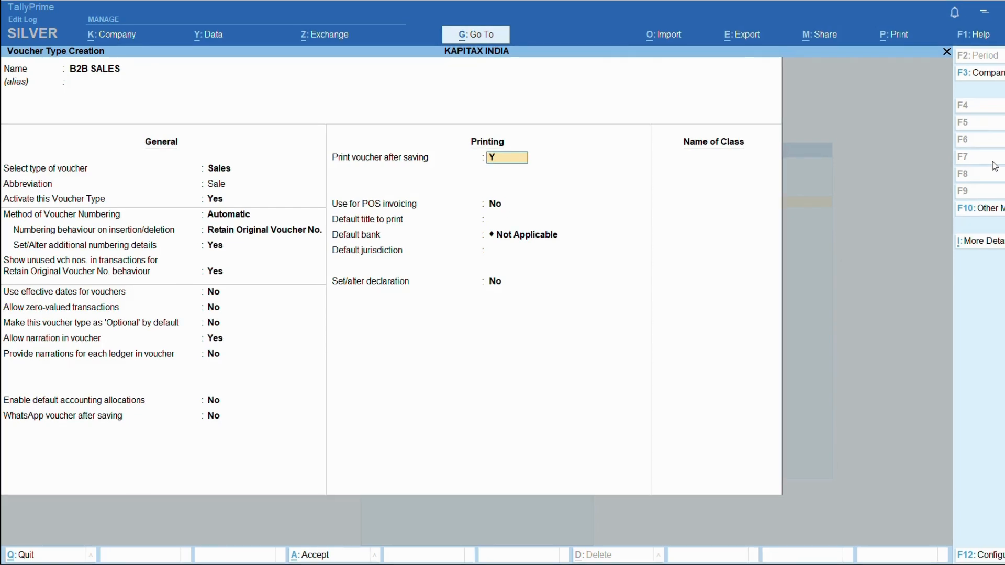
key("Return")
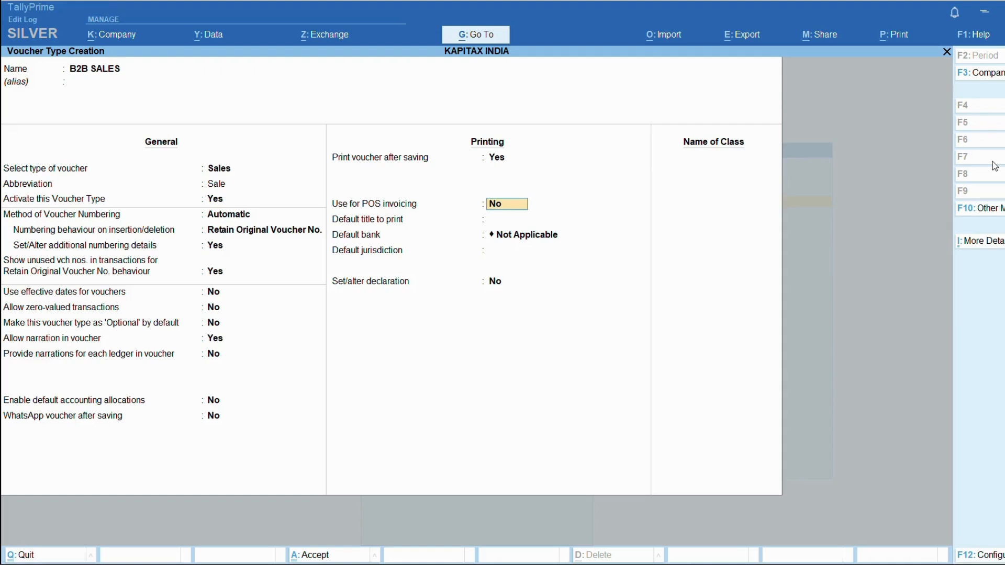
key("Return")
key("Return")
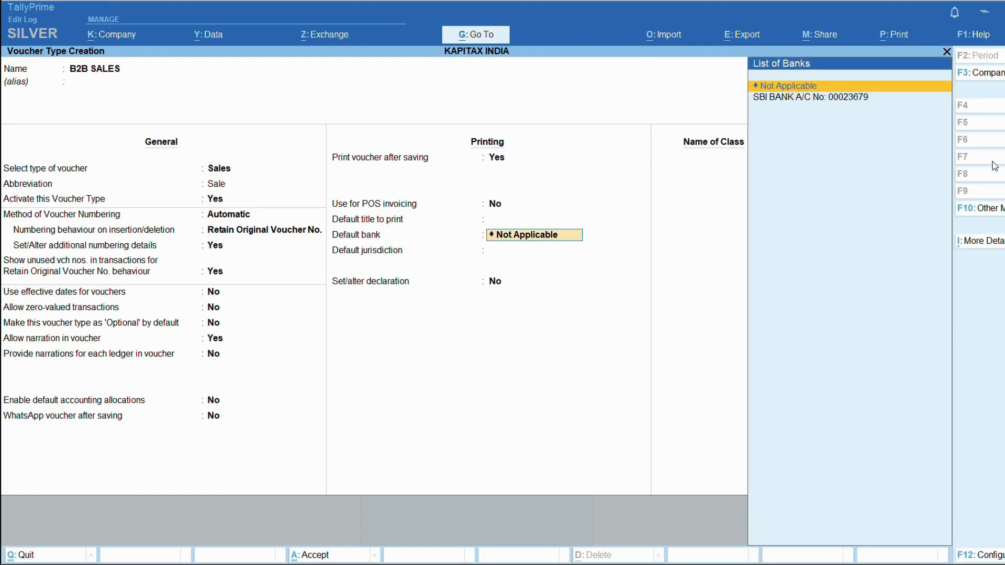
key("ctrl+a")
key("Escape")
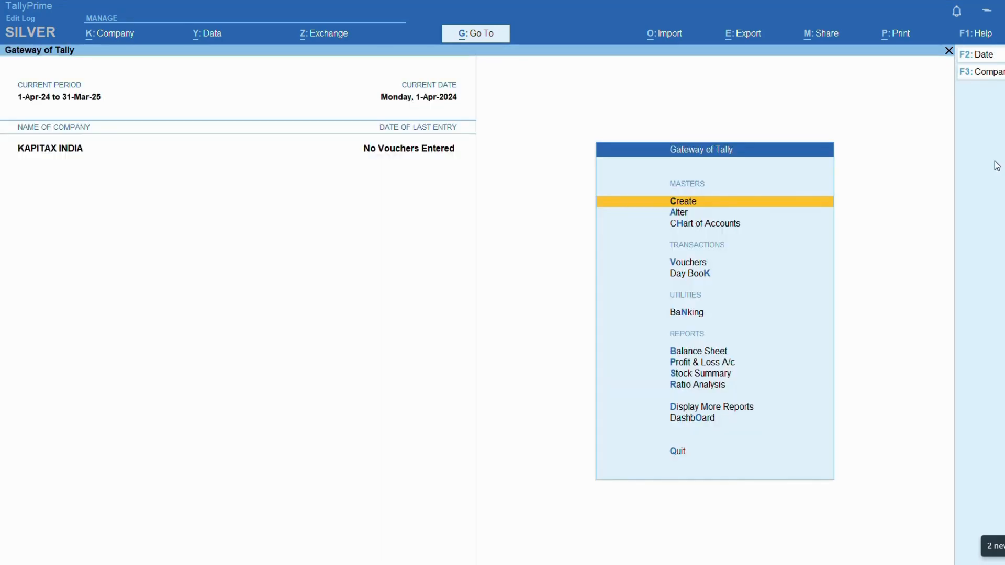
Open voucher entry and choose B2B SALES as the voucher type for a new sales voucher
key("Down")
key("Down")
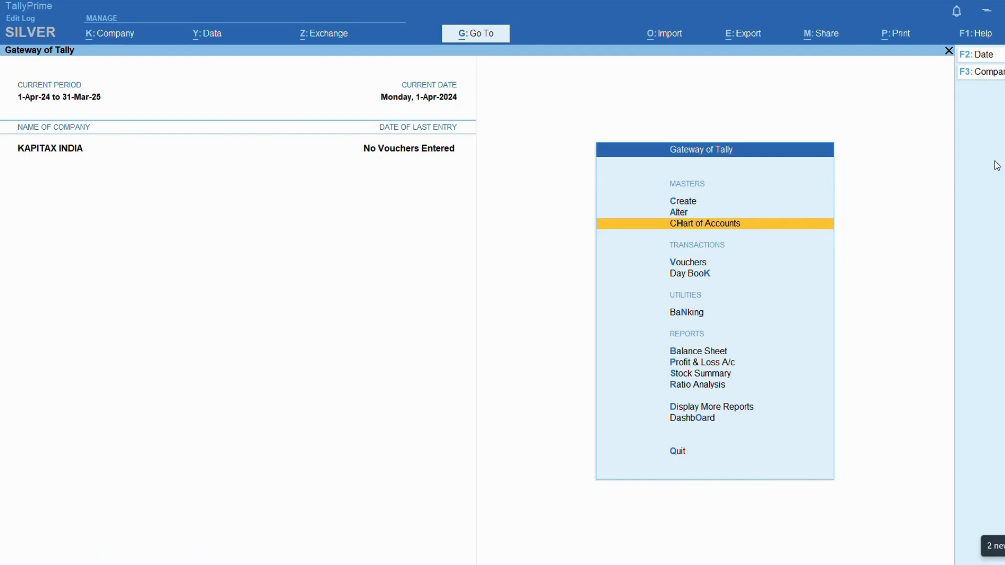
key("Down")
key("Down")
key("Up")
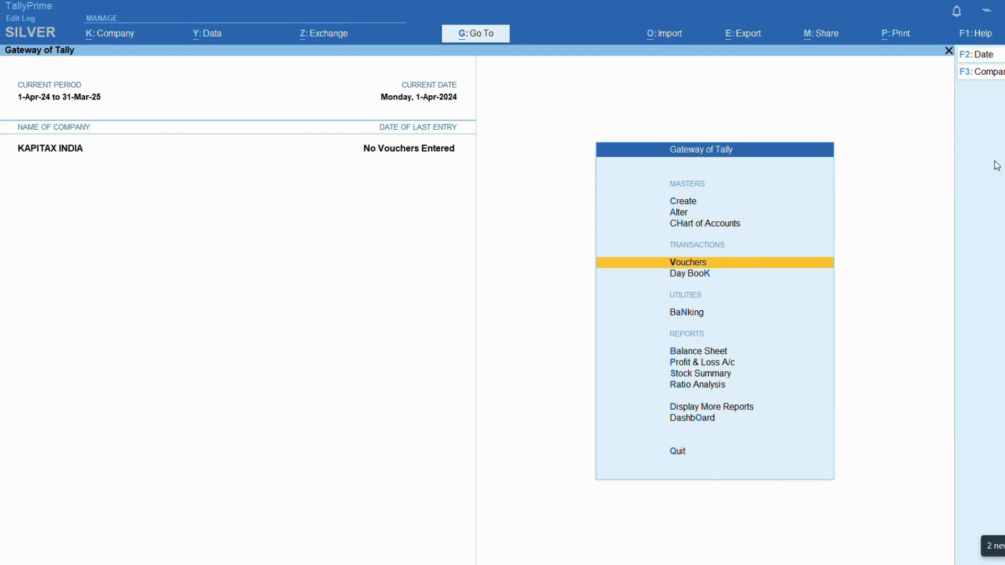
key("Return")
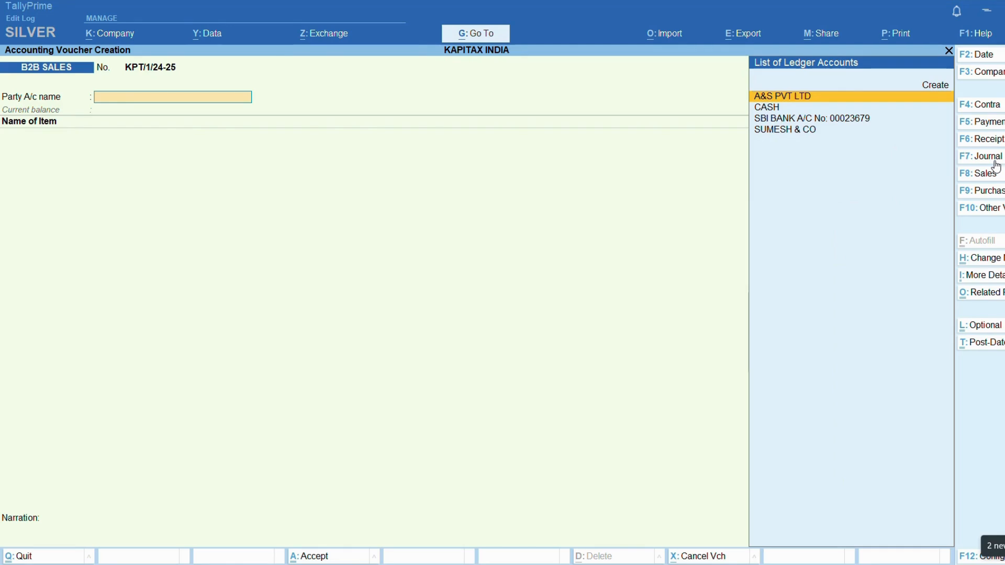
key("F8")
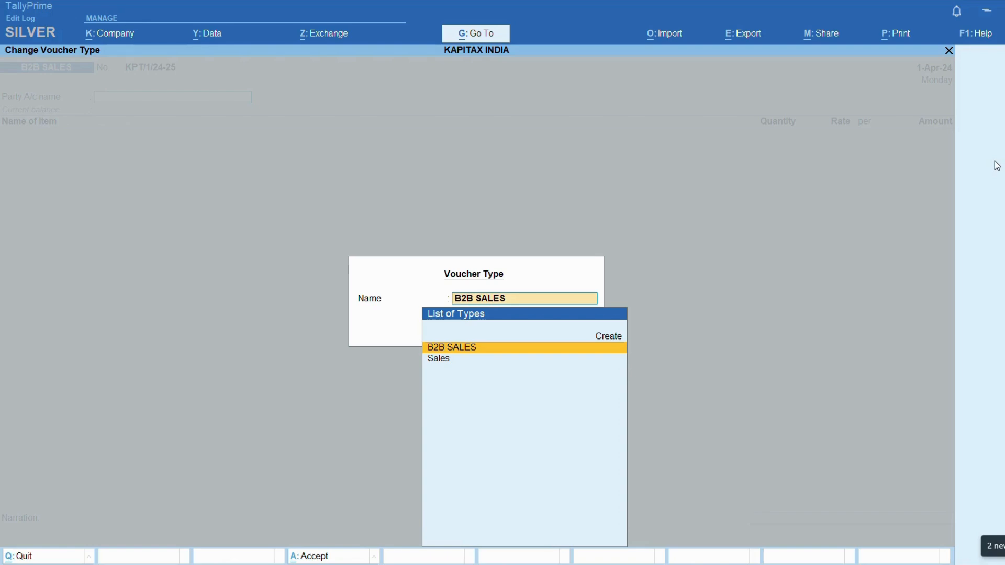
key("Down")
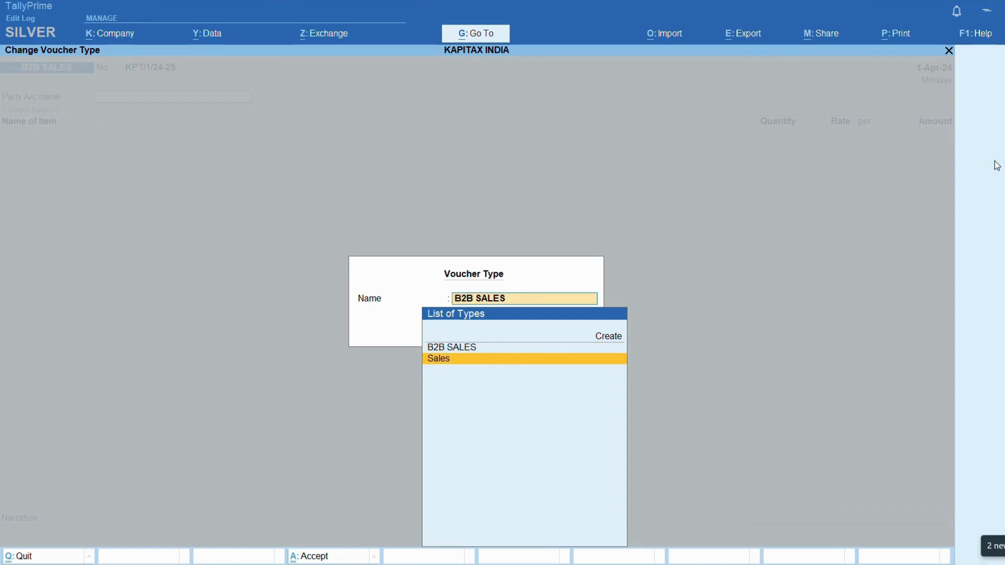
key("Up")
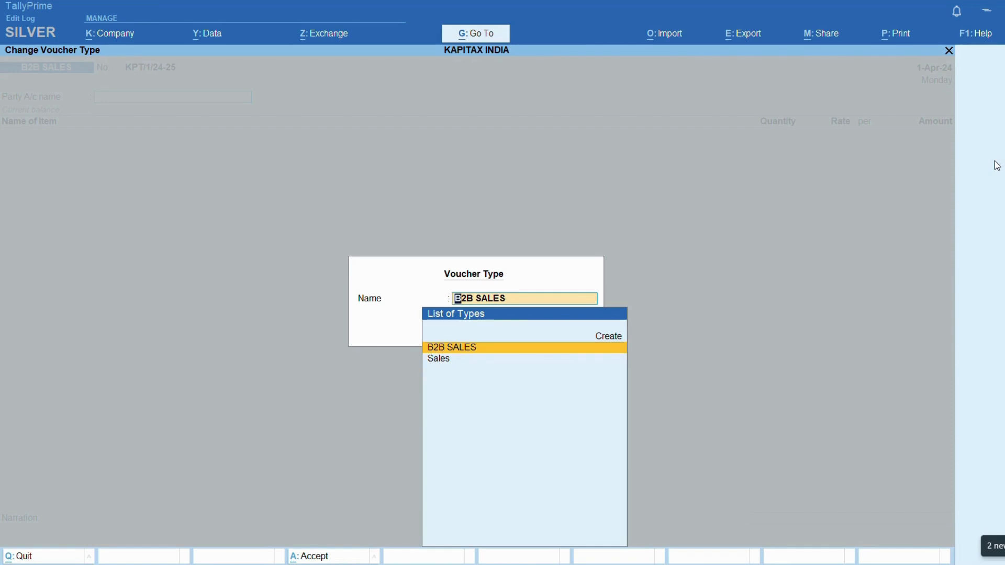
key("Return")
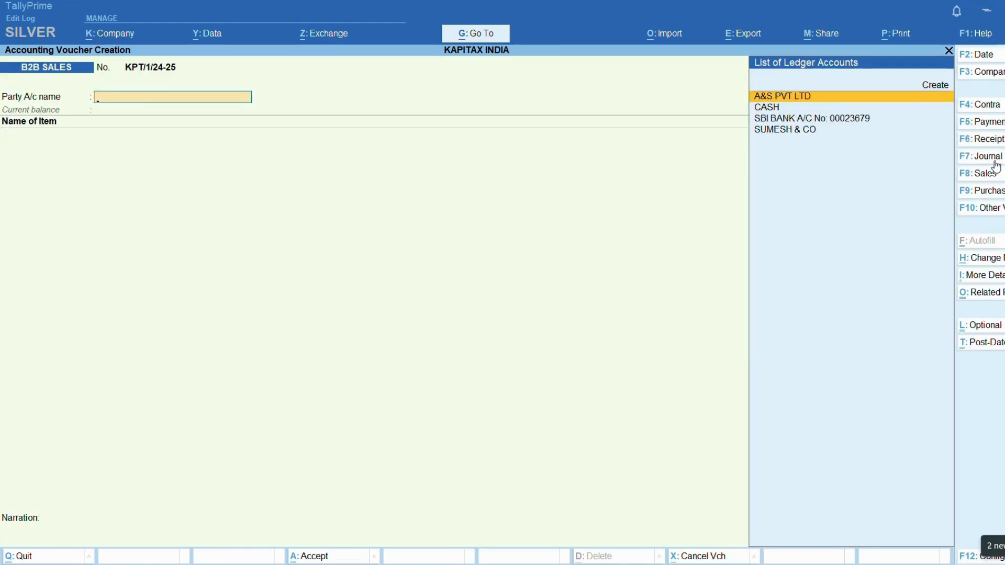
Select SUMESH & CO as the party account and accept the dispatch and party details as they are
key("Down")
key("Down")
key("Down")
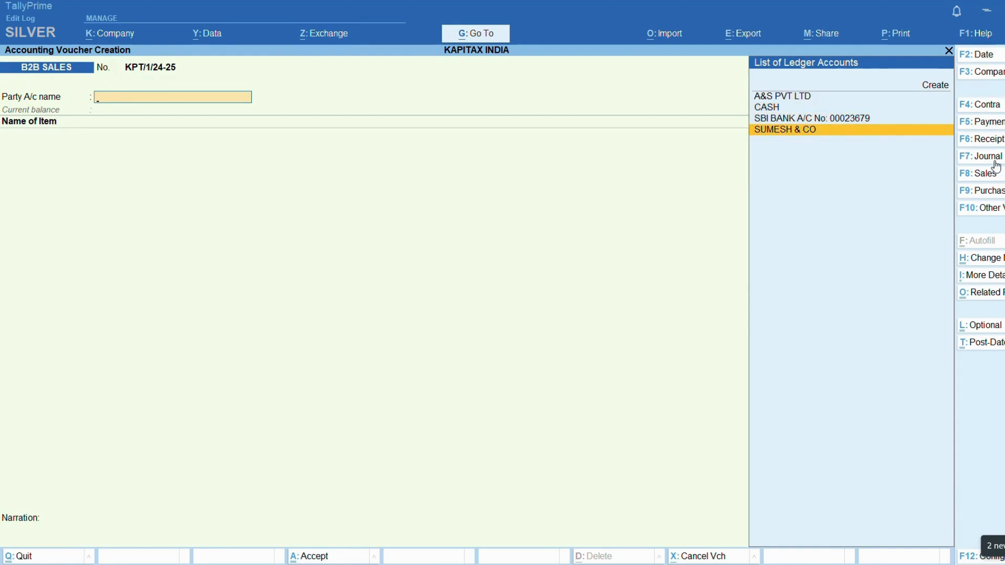
key("Return")
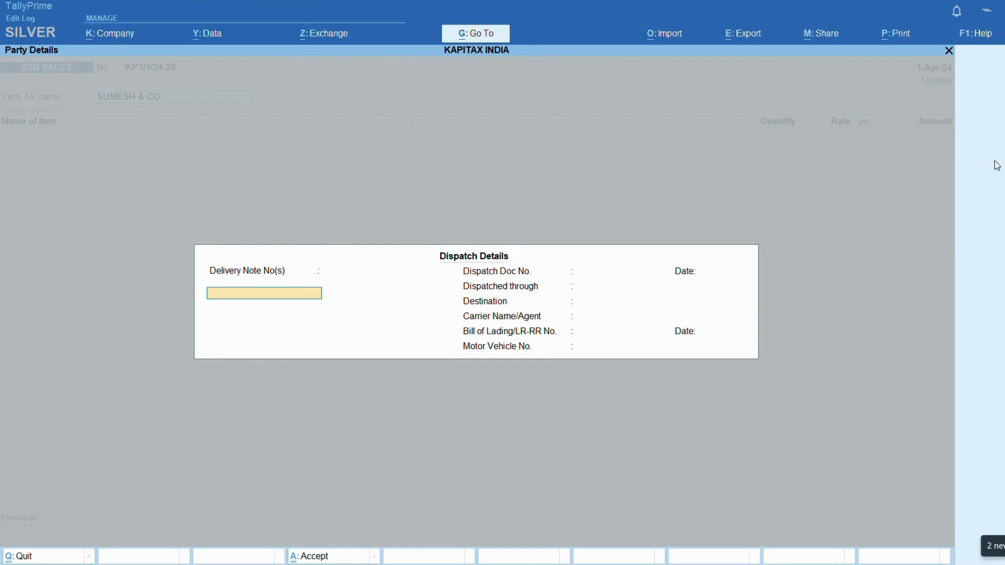
key("ctrl+a")
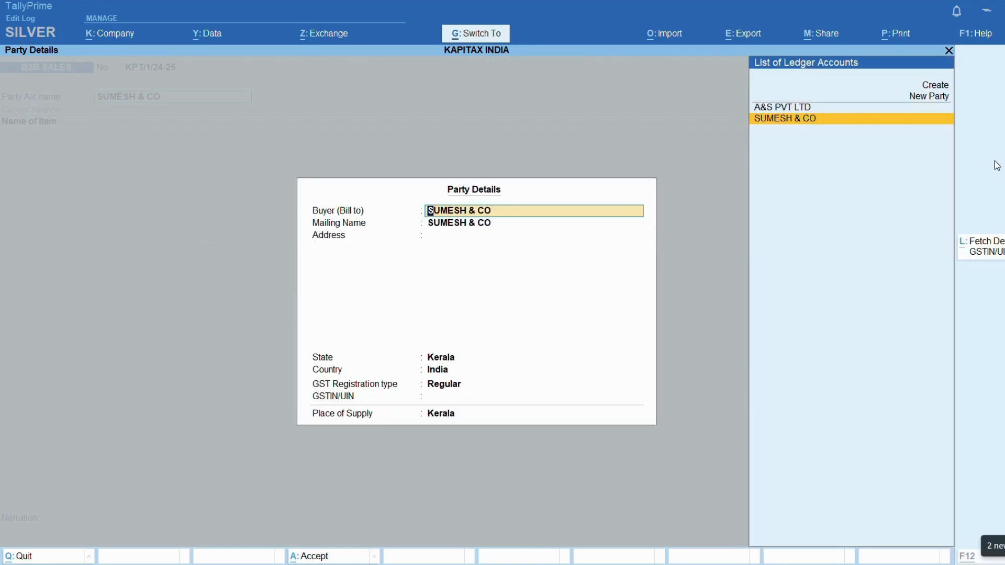
key("ctrl+a")
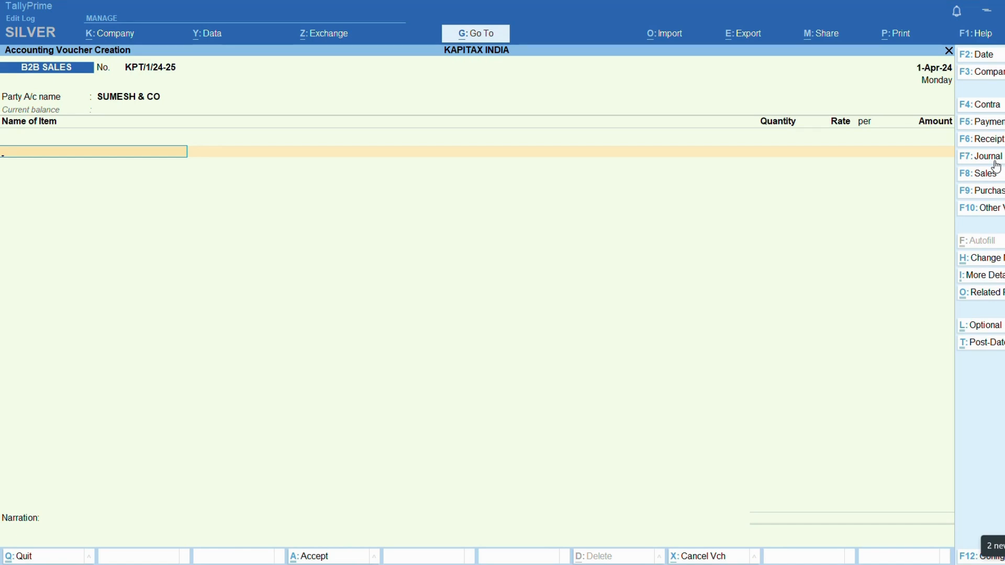
Enter the stock item Pen with a quantity of 1 in the sales voucher
type("P")
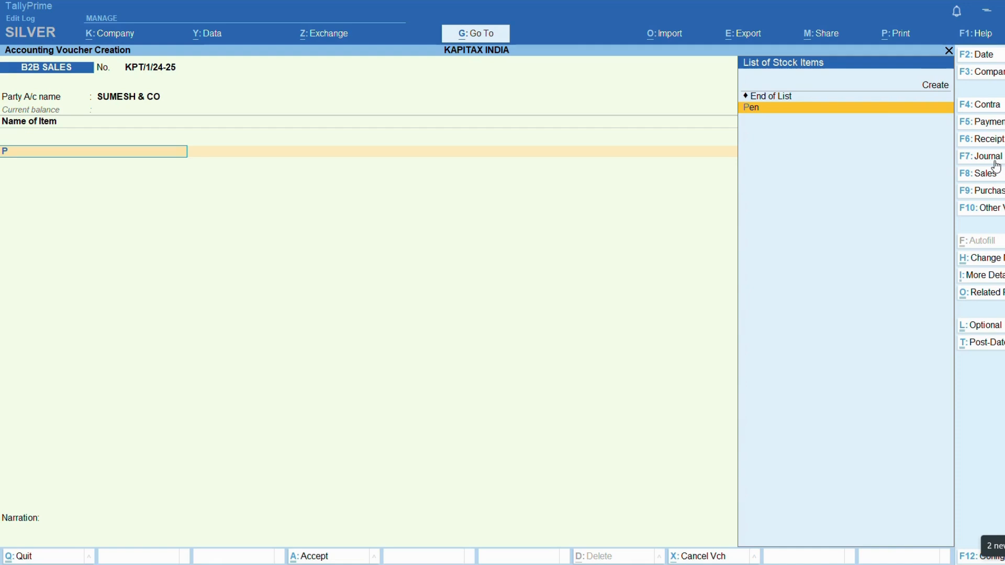
key("Return")
type("1")
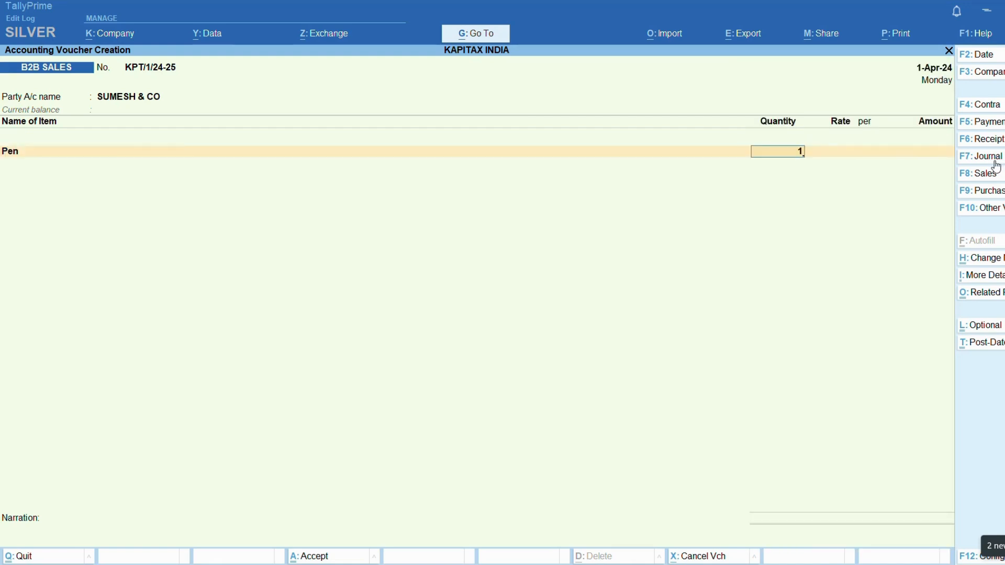
key("Return")
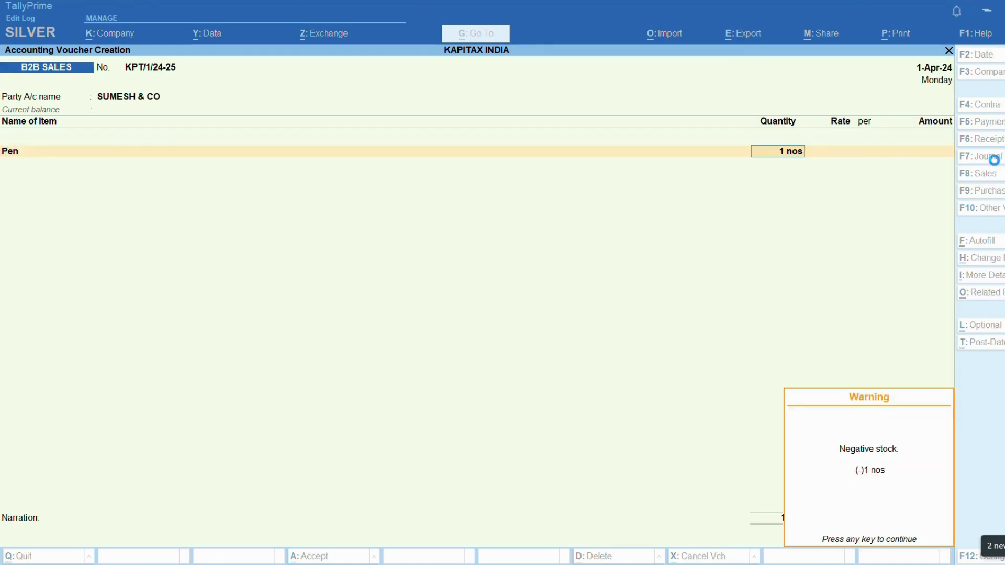
key("Return")
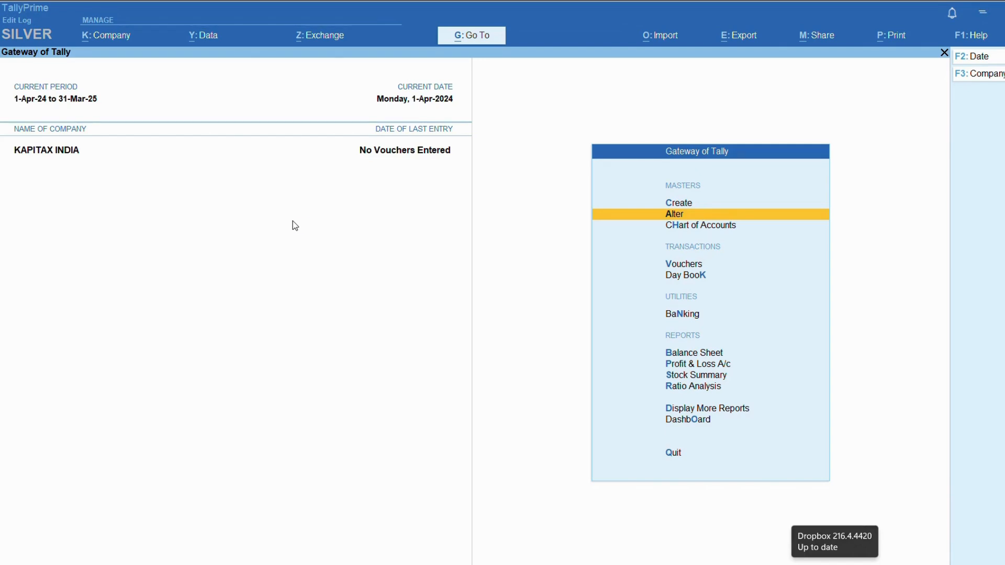
Open the Sales Order voucher type for alteration from the masters list
key("Return")
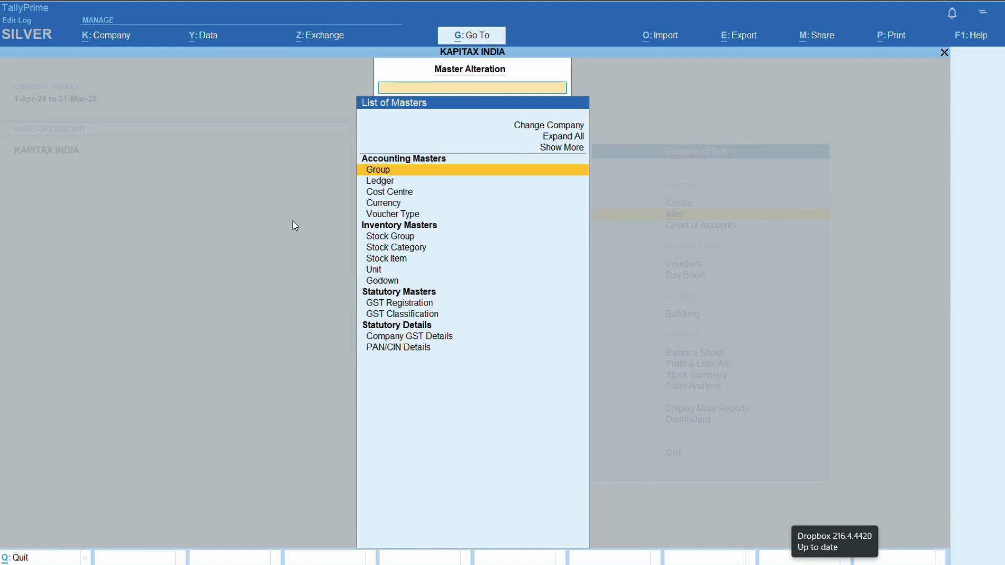
key("Down")
key("Down")
key("Down")
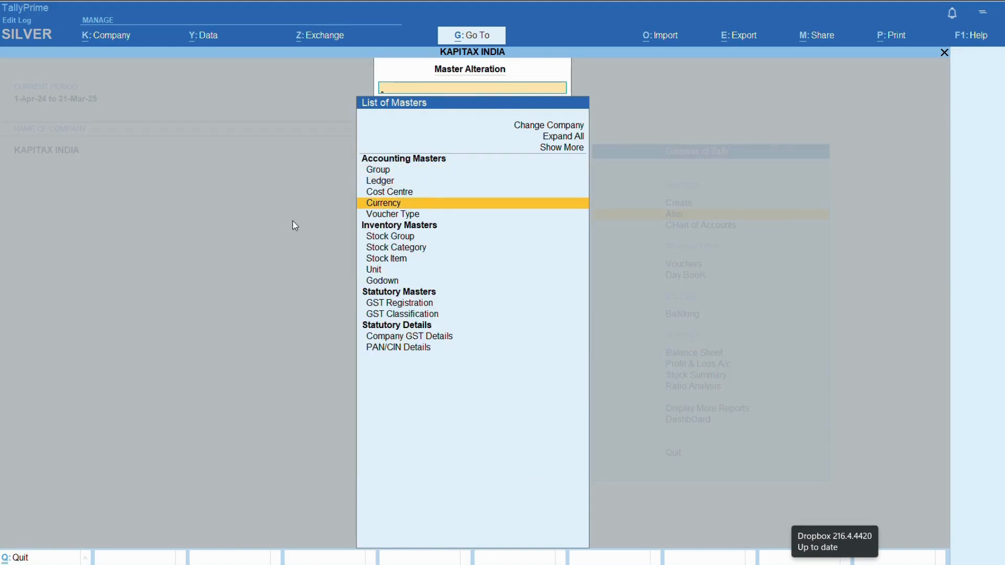
key("Down")
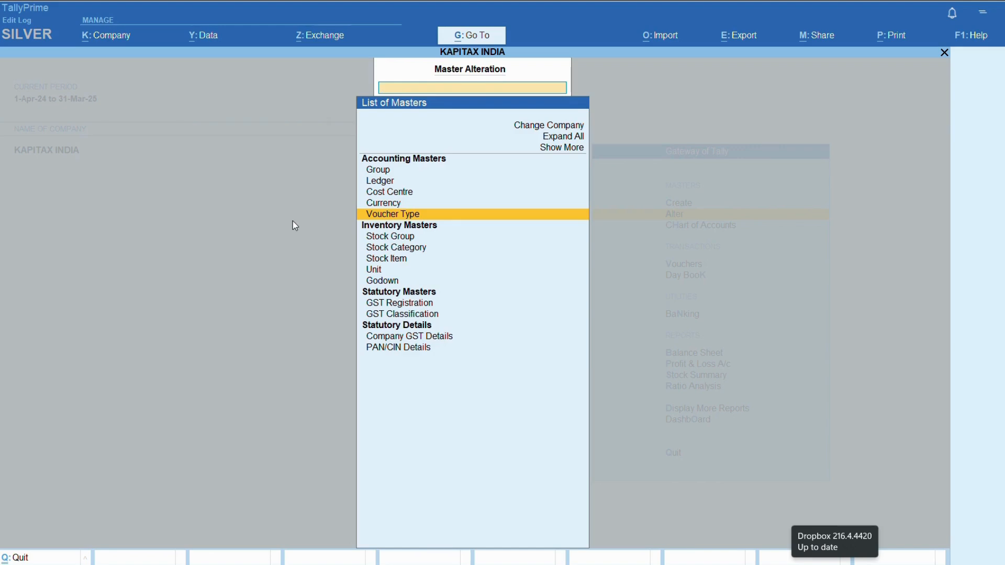
key("Return")
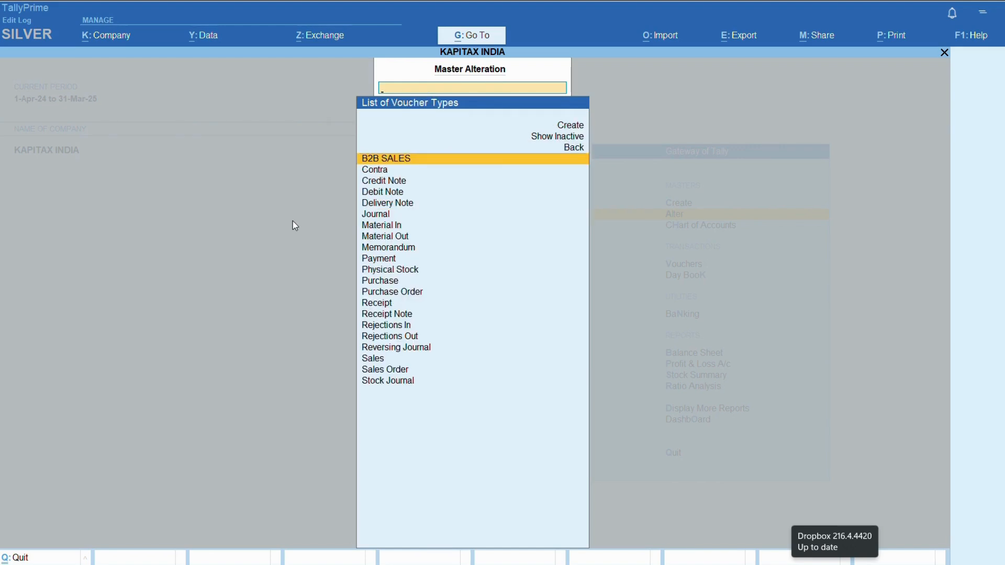
type("Sa")
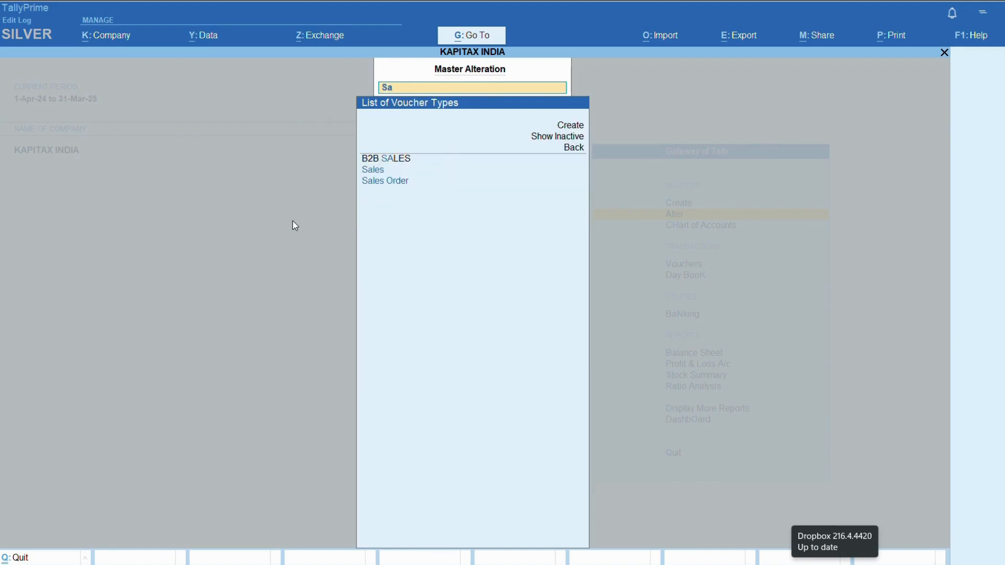
key("Down")
key("Down")
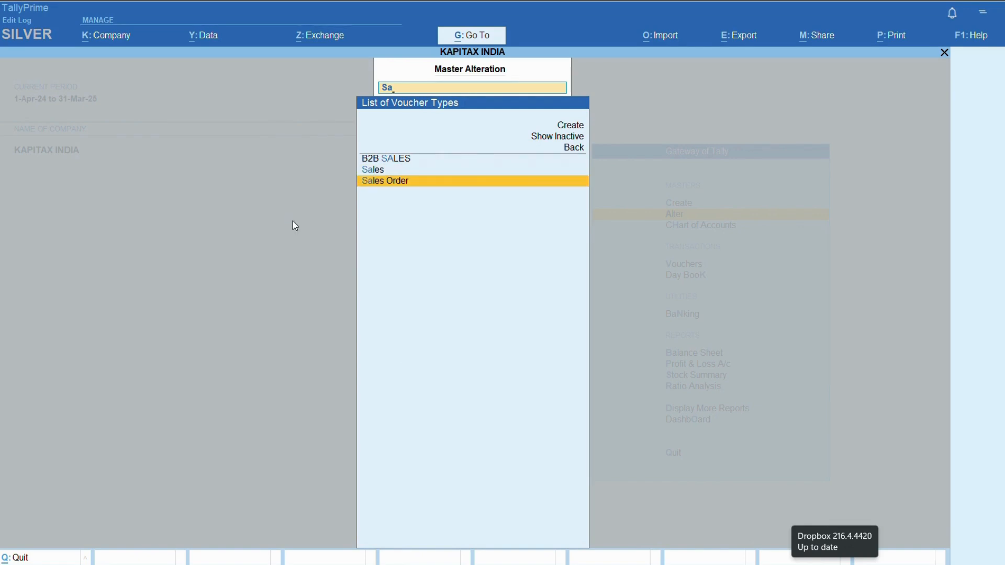
key("Return")
Rename the voucher type as Sales Quotation, leaving the alias blank and the type of voucher as Sales Order
key("BackSpace")
key("BackSpace")
key("BackSpace")
key("BackSpace")
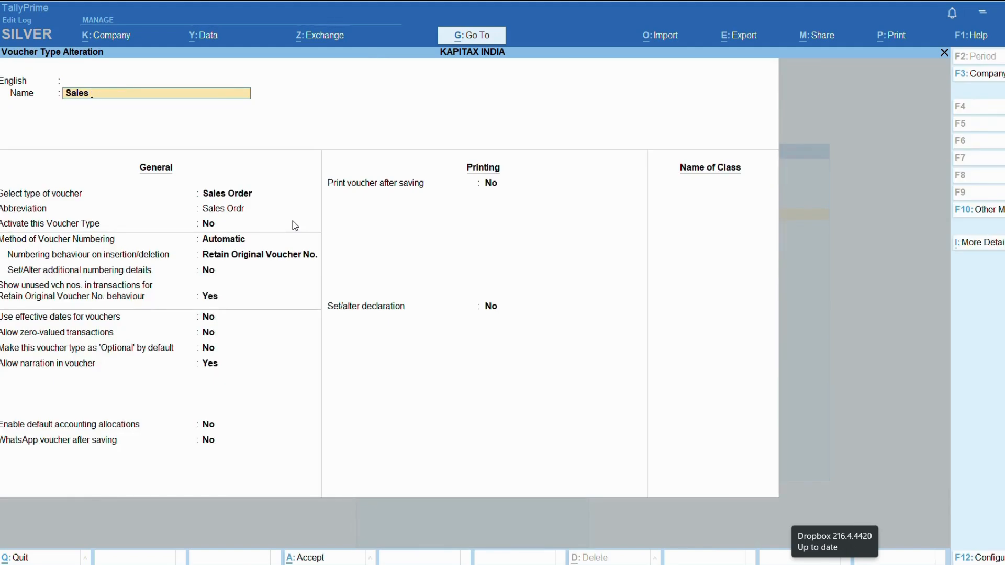
type("Quotation")
key("Return")
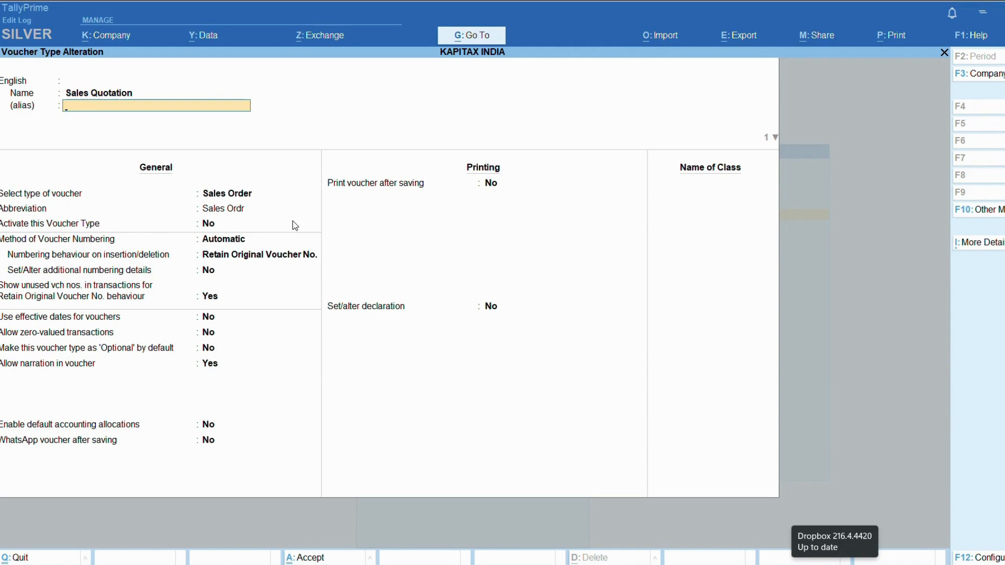
key("Return")
key("Return")
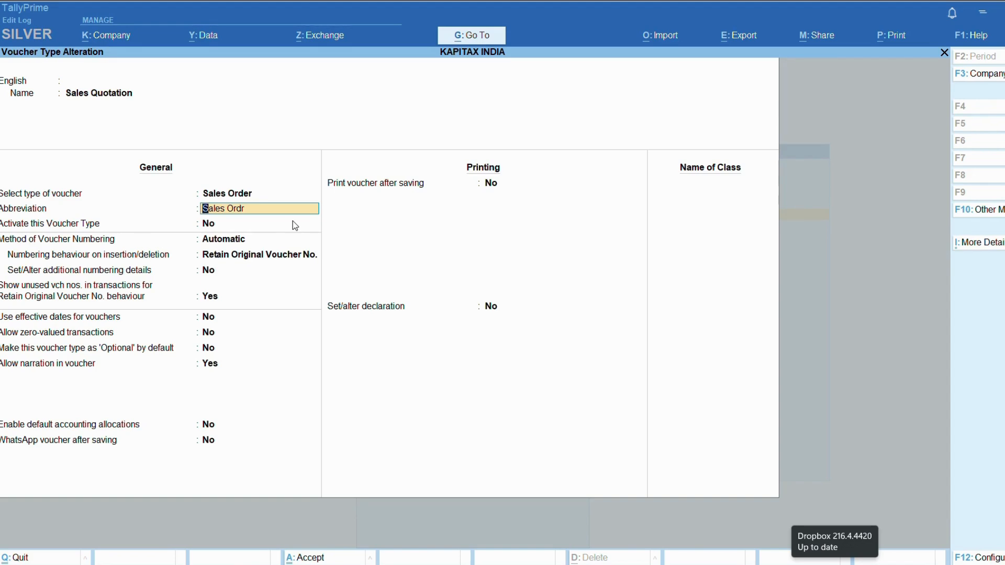
Set the abbreviation to Sales Order and keep Activate this Voucher Type at No
key("Return")
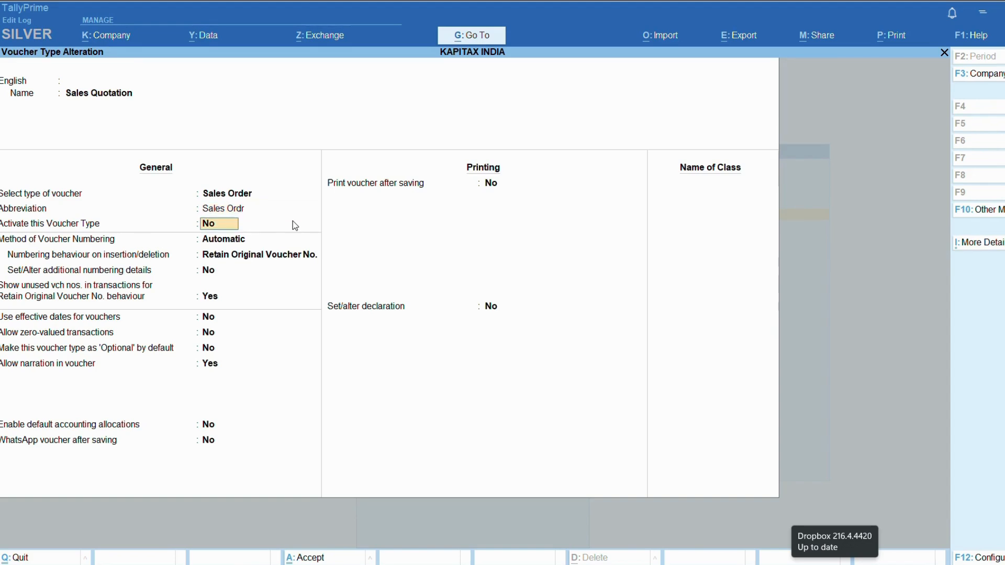
key("BackSpace")
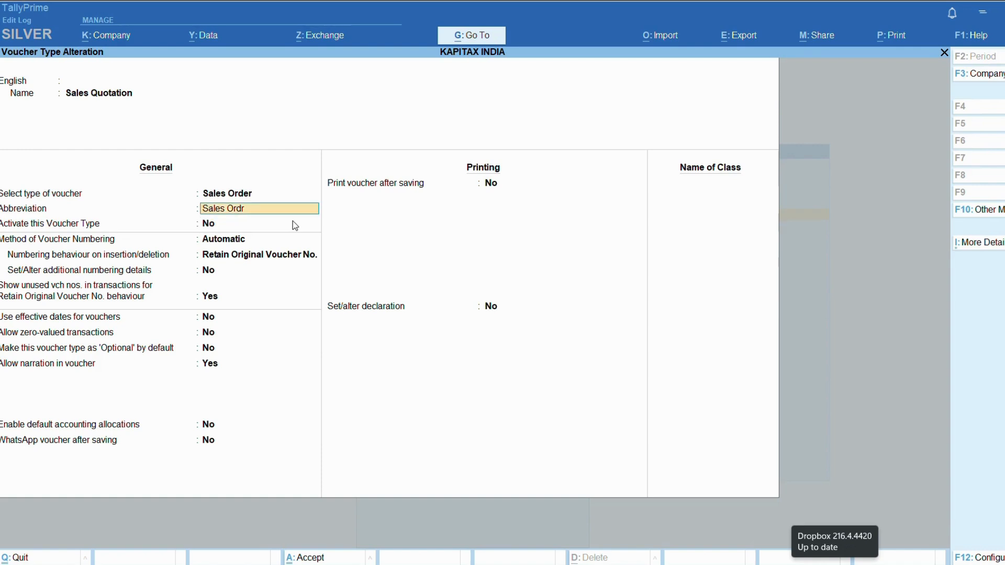
type("er")
key("Return")
key("Return")
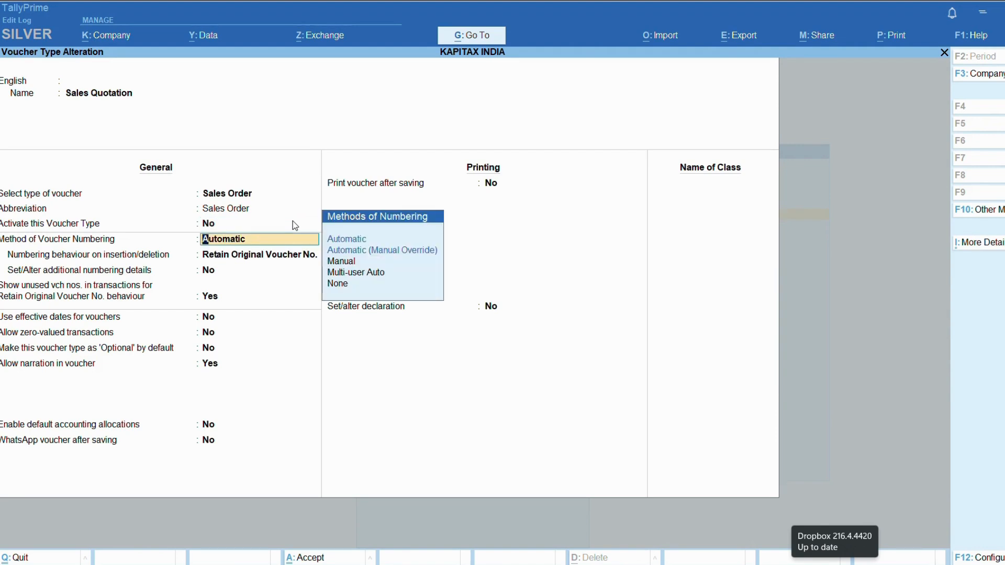
Keep Automatic numbering with Retain Original Voucher No., enable additional numbering details and accept their default settings
key("Return")
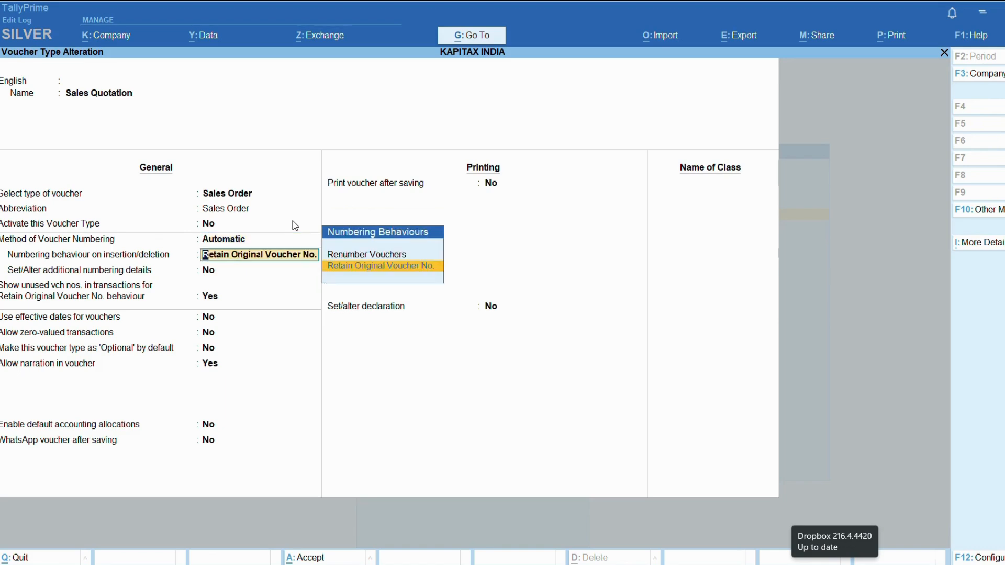
key("BackSpace")
key("Return")
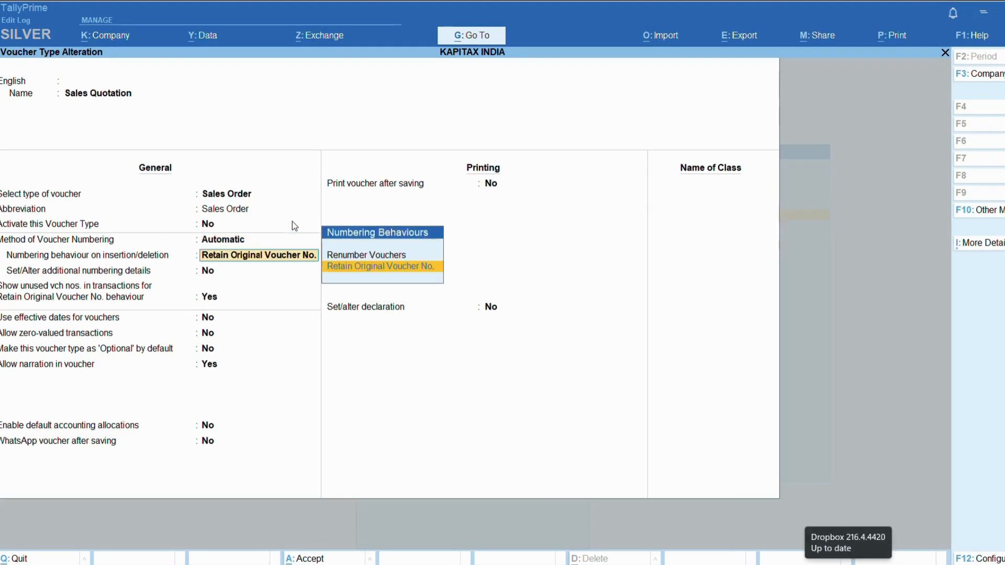
key("Return")
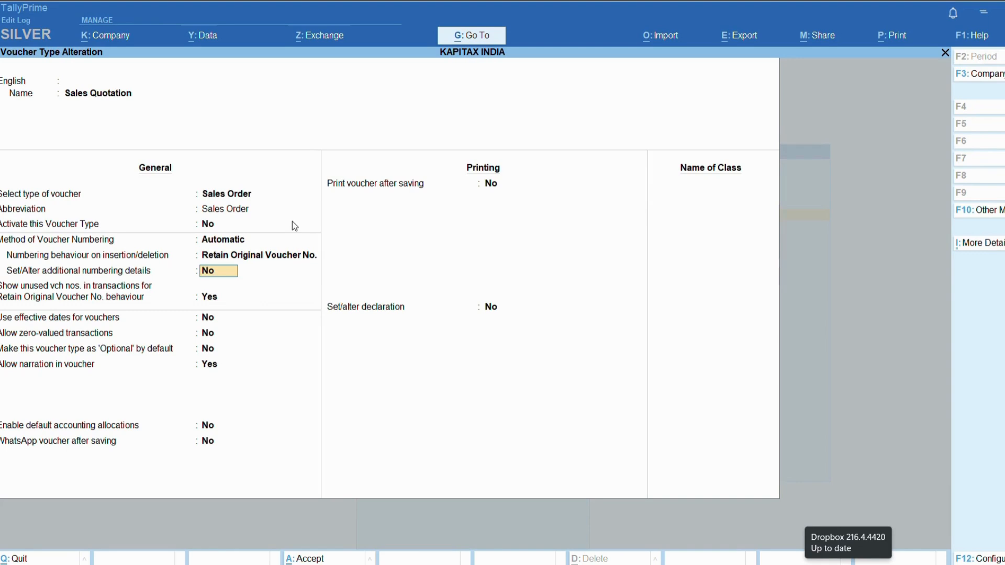
type("y")
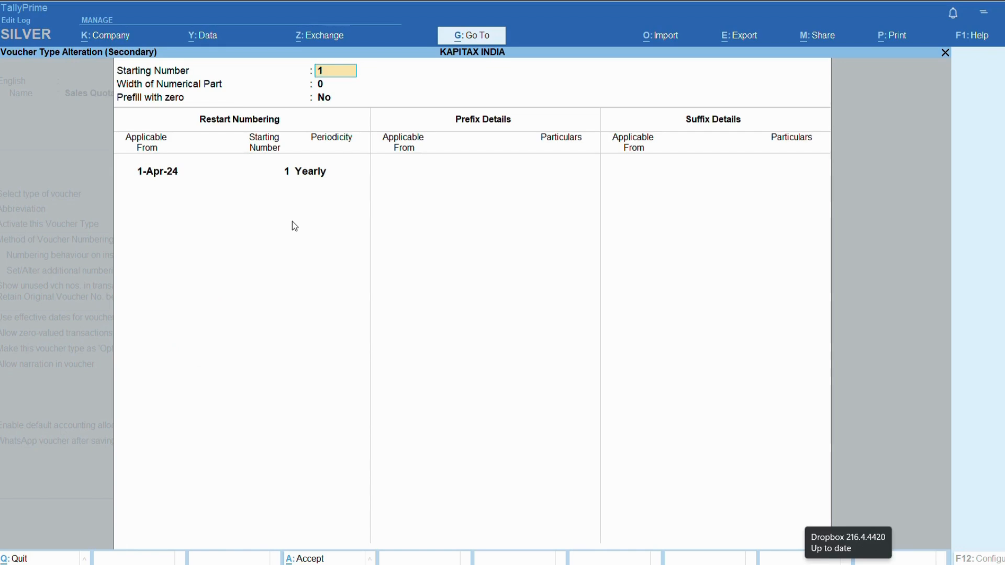
key("ctrl+a")
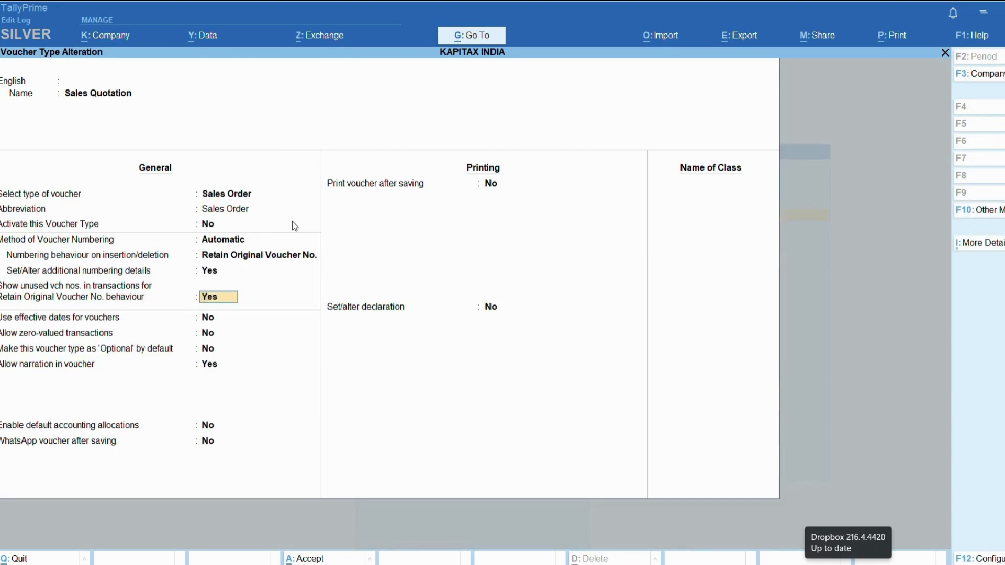
Accept the remaining general and printing options as they are and save the Sales Quotation voucher type
key("Return")
key("Return")
key("Return")
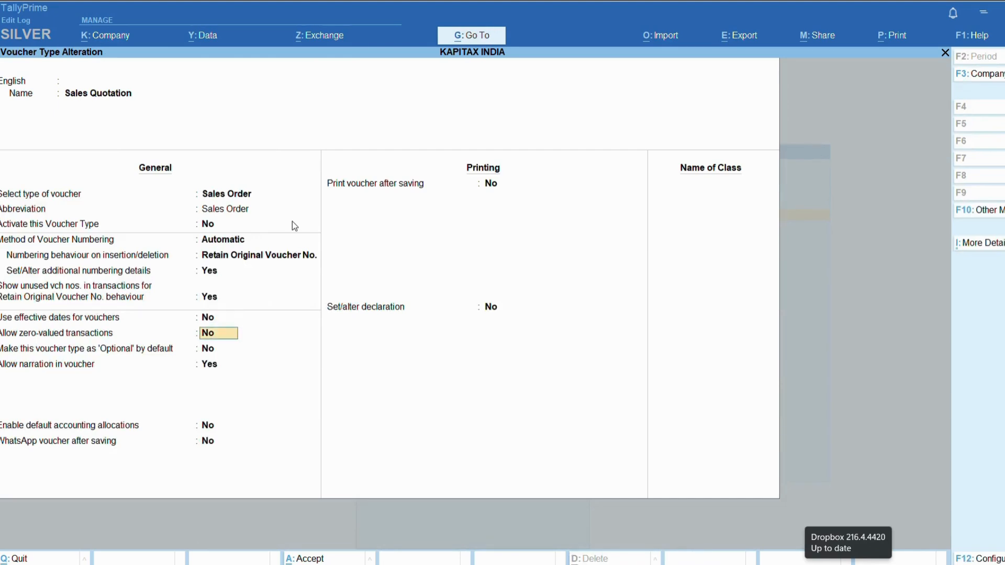
key("Return")
key("Return")
key("Return")
key("Return")
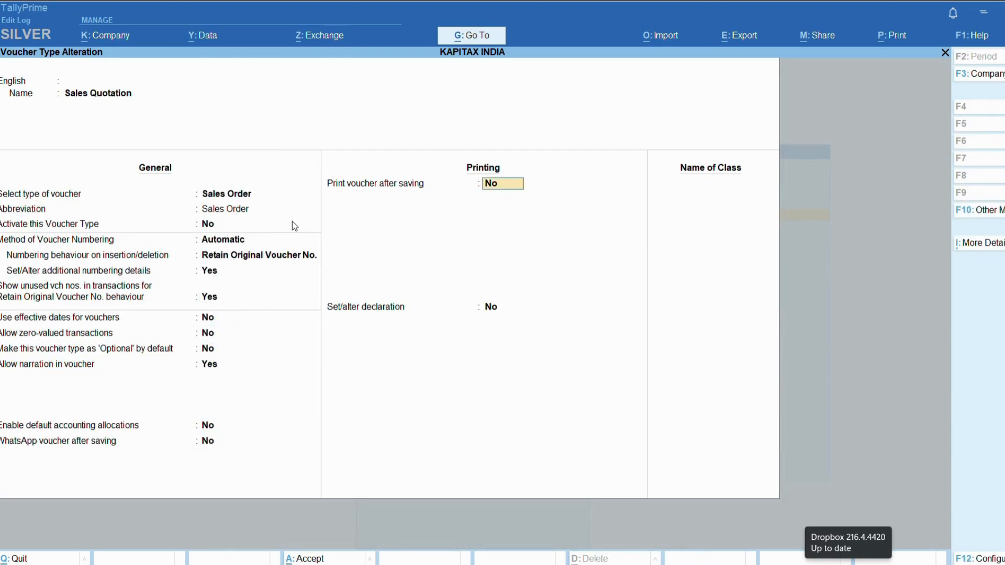
key("Return")
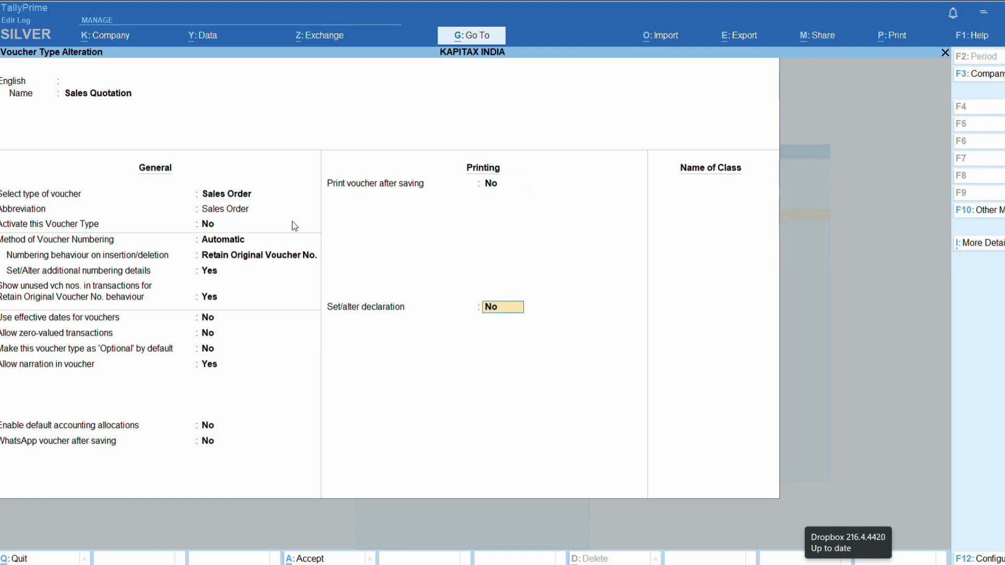
key("Return")
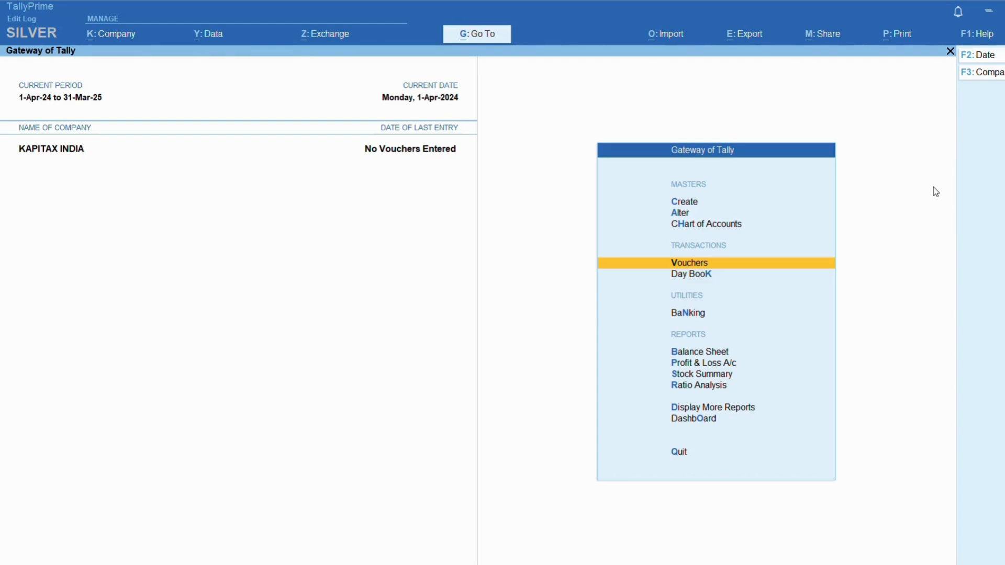
Check the Sales Quotation order voucher by opening it from the other voucher types in voucher entry, then leave it without entering anything
key("Return")
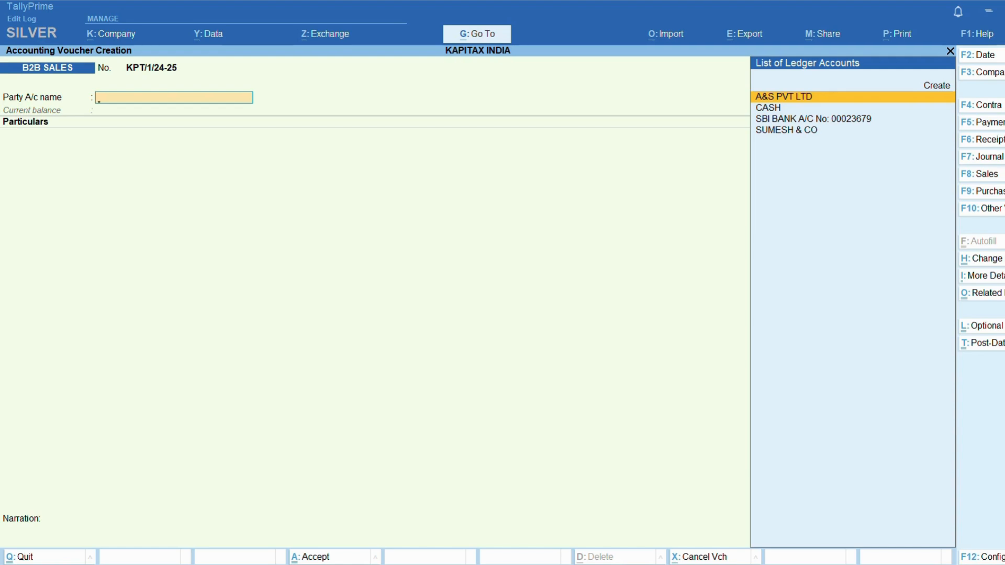
left_click(999, 210)
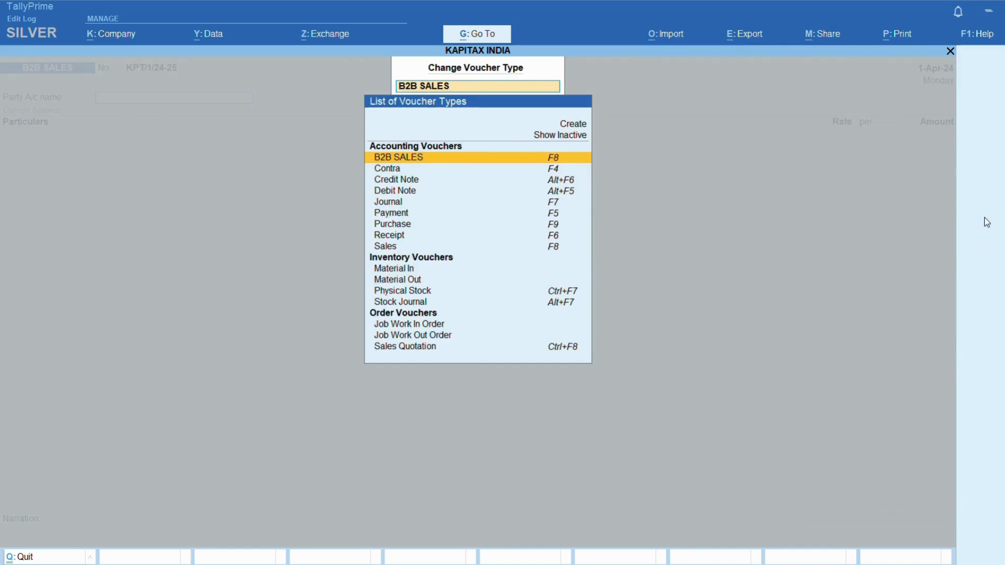
key("Down")
key("Down")
key("Down")
key("Down")
key("Down")
key("Down")
key("Down")
key("Down")
key("Down")
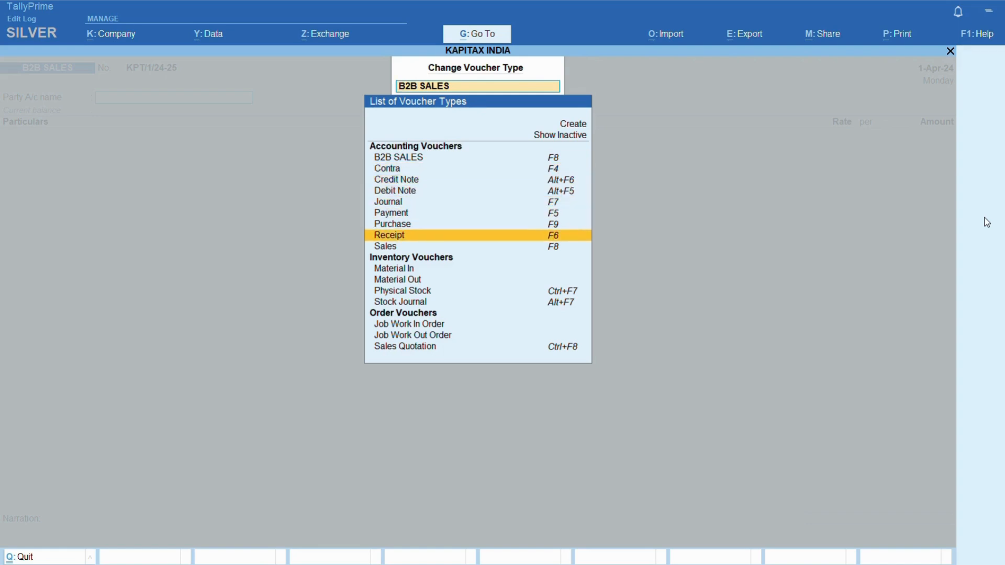
key("Down")
key("Down")
key("Down")
key("Down")
key("Down")
key("Down")
key("Down")
key("Down")
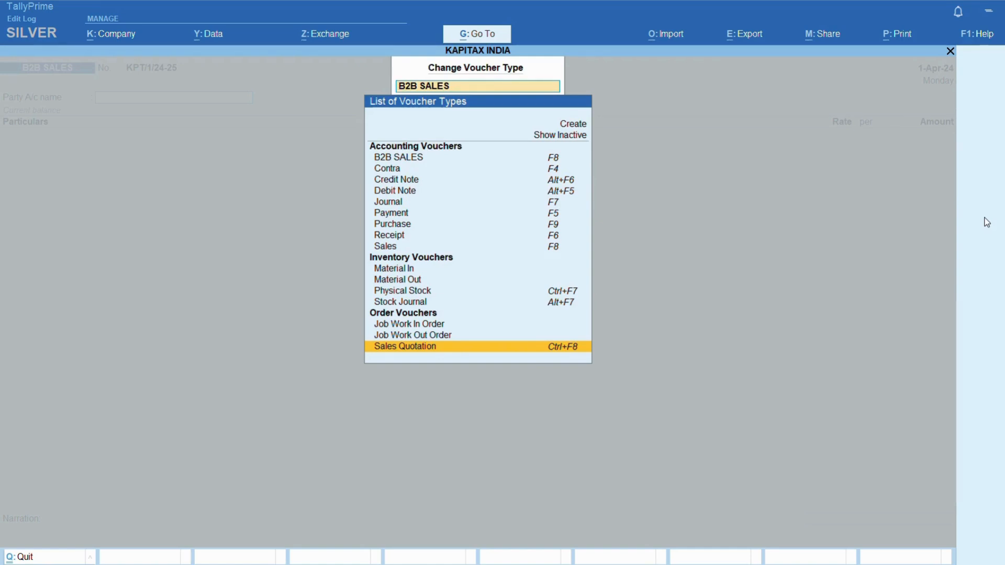
key("Return")
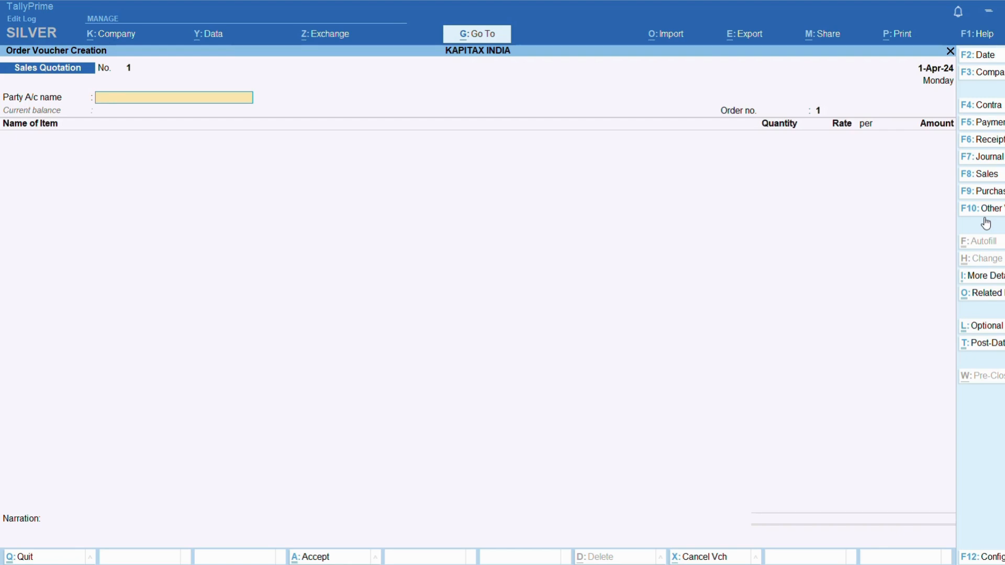
key("Escape")
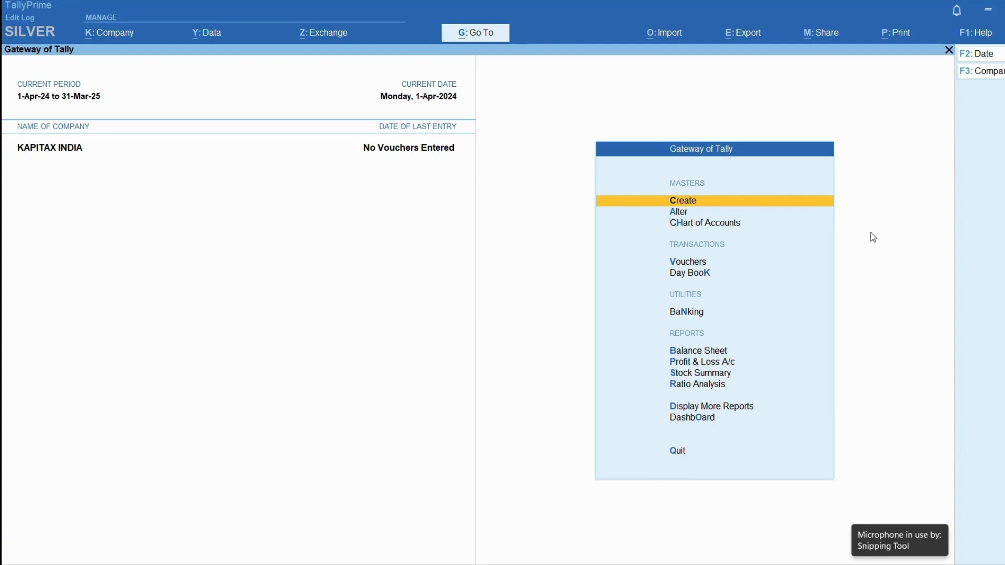